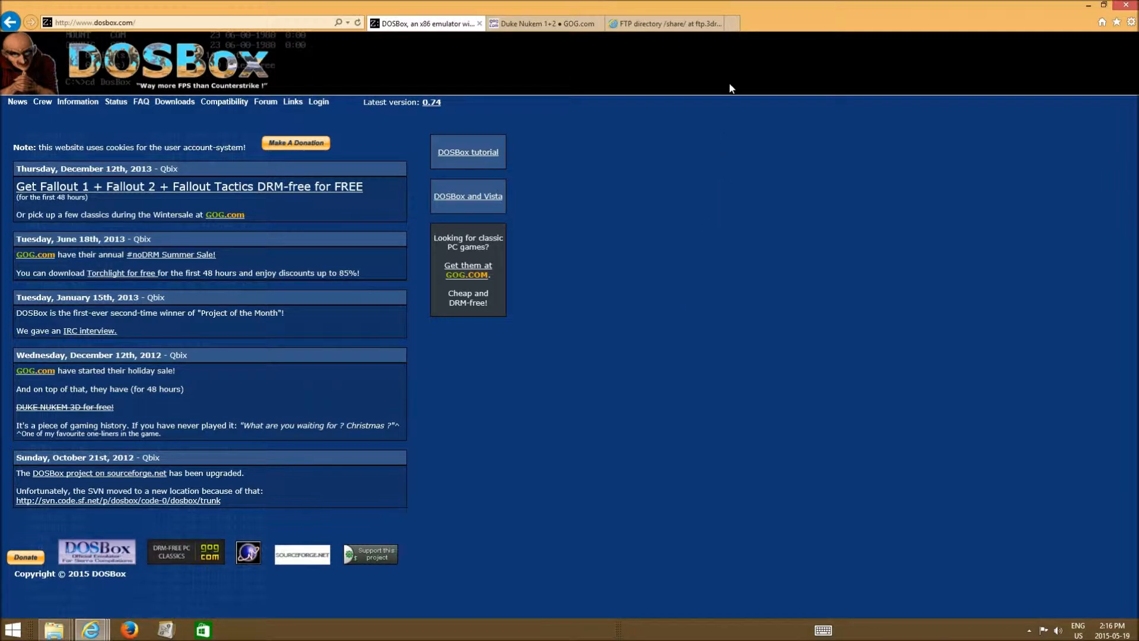
# Open google.ca in a new browser tab
pyautogui.click(735, 24)
pyautogui.write('google.ca/')
pyautogui.press('Return')
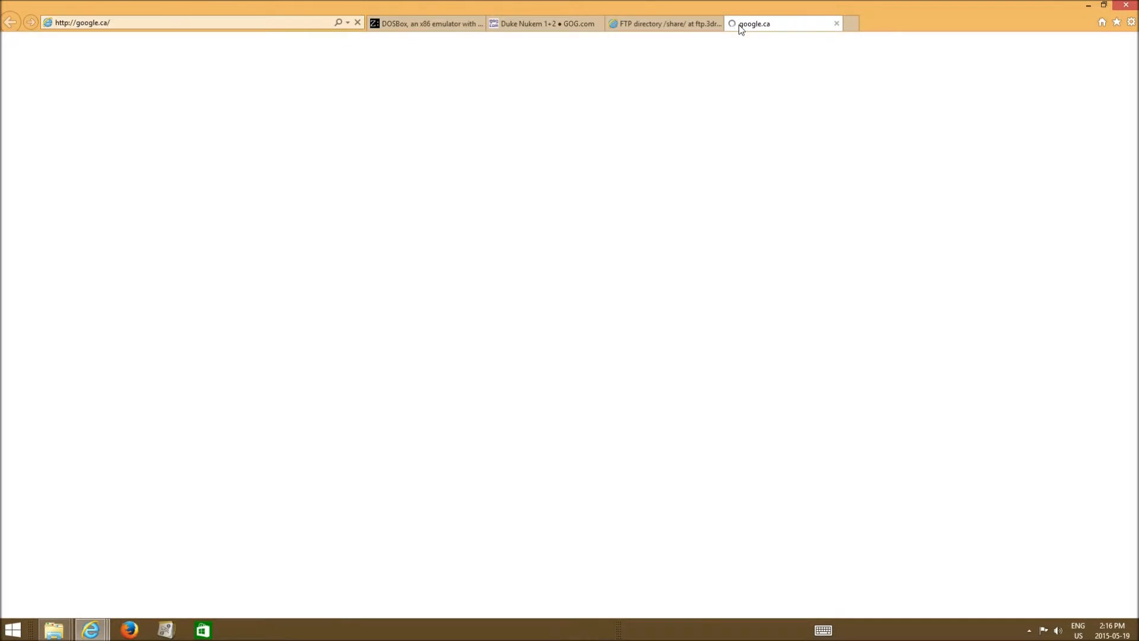
# Search Google for "fcue ultra"
pyautogui.write('ne e')
pyautogui.press('BackSpace')
pyautogui.press('BackSpace')
pyautogui.press('BackSpace')
pyautogui.press('BackSpace')
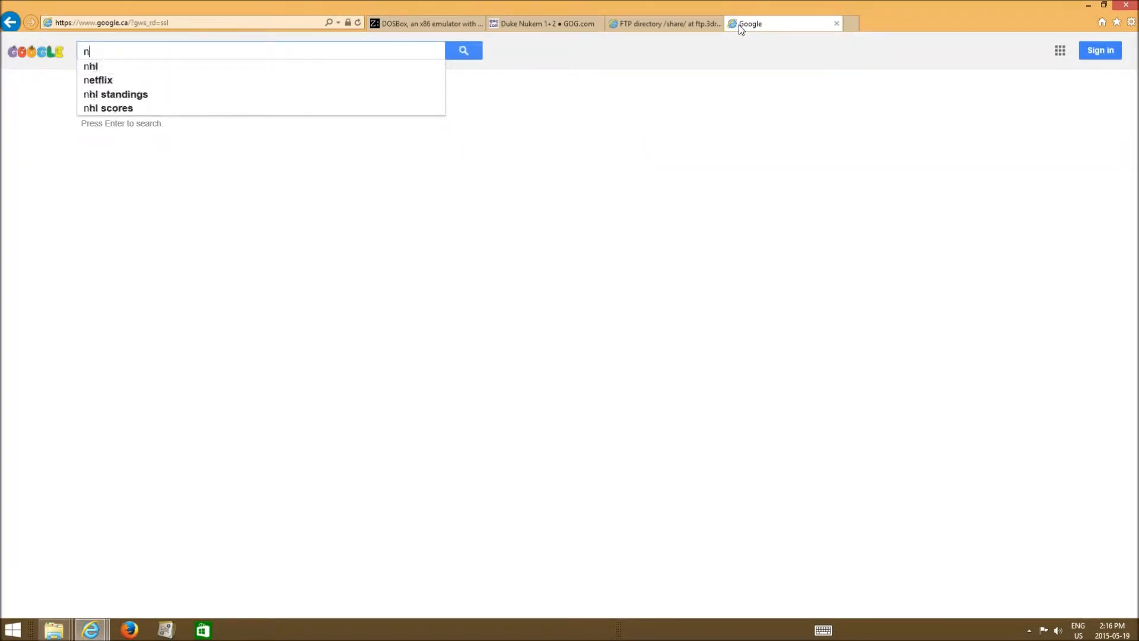
pyautogui.write('fecu')
pyautogui.press('BackSpace')
pyautogui.press('BackSpace')
pyautogui.press('BackSpace')
pyautogui.write('cue ultra')
pyautogui.press('Return')
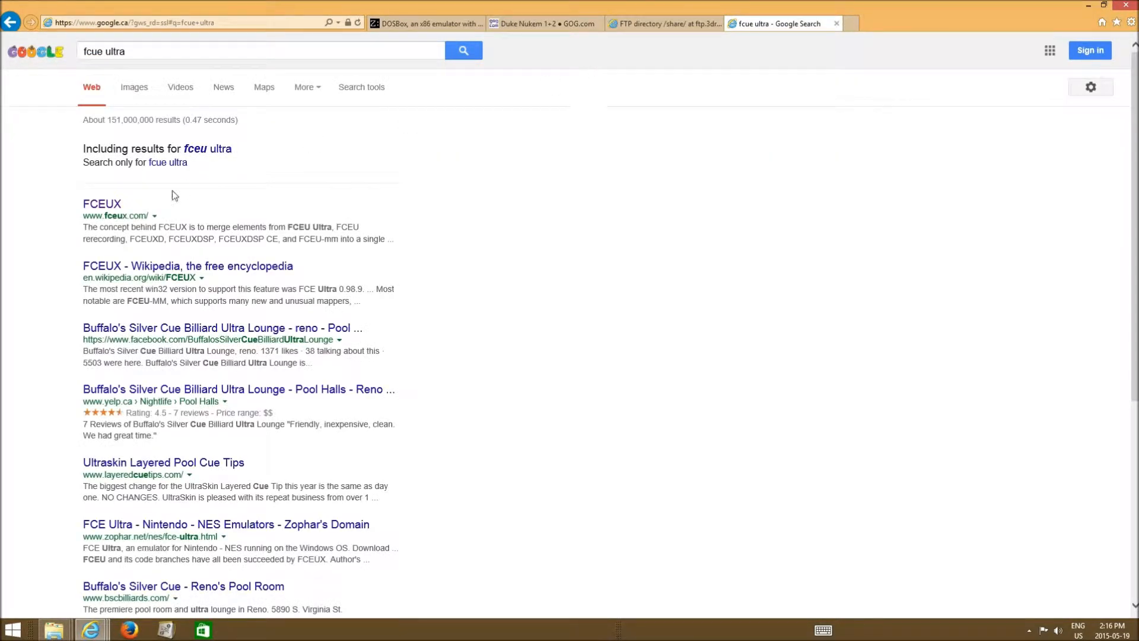
# Switch to the suggested "fceu ultra" results and view the FCEUX website's home page
pyautogui.click(207, 150)
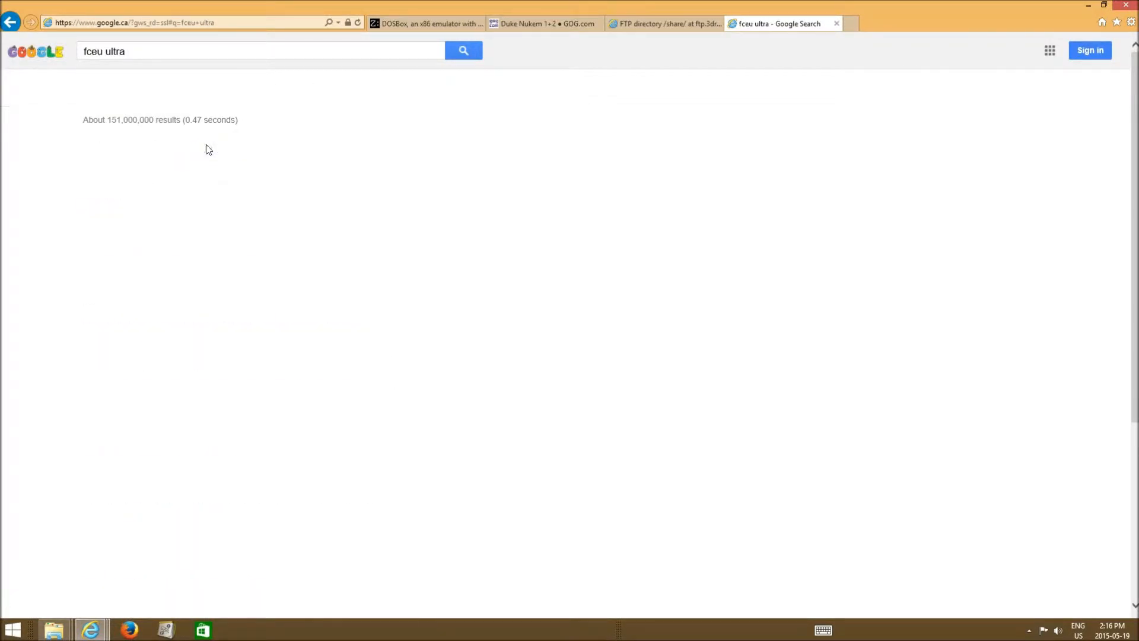
pyautogui.click(102, 207)
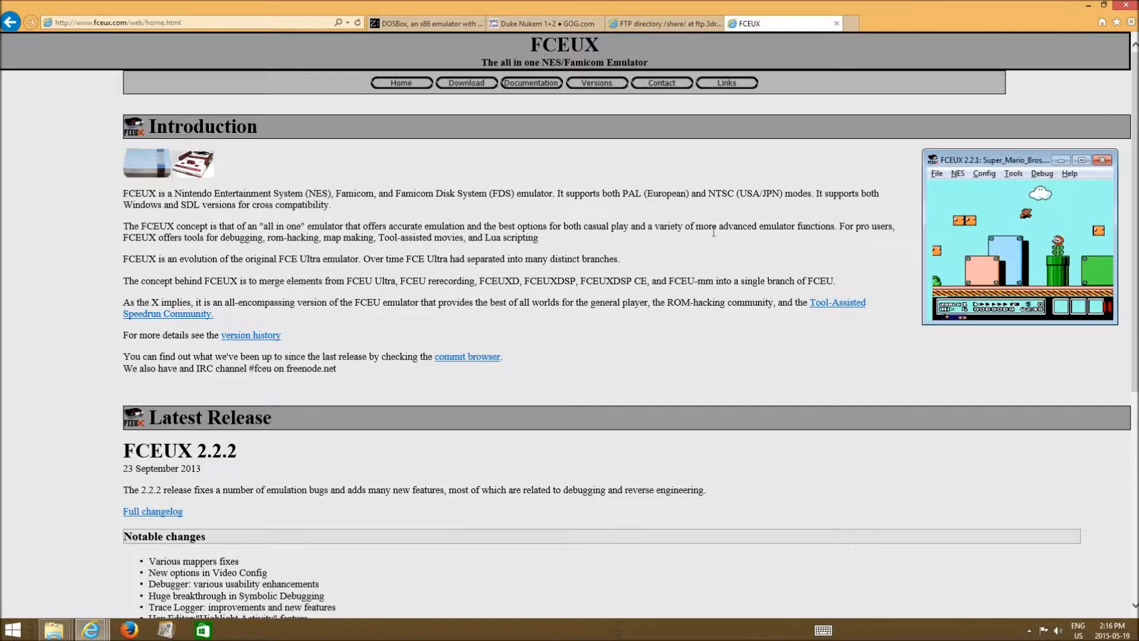
pyautogui.scroll(-2, 558, 256)
pyautogui.scroll(2, 551, 226)
# Load google.ca in place of the FCEUX website
pyautogui.click(265, 25)
pyautogui.write('google.ca/')
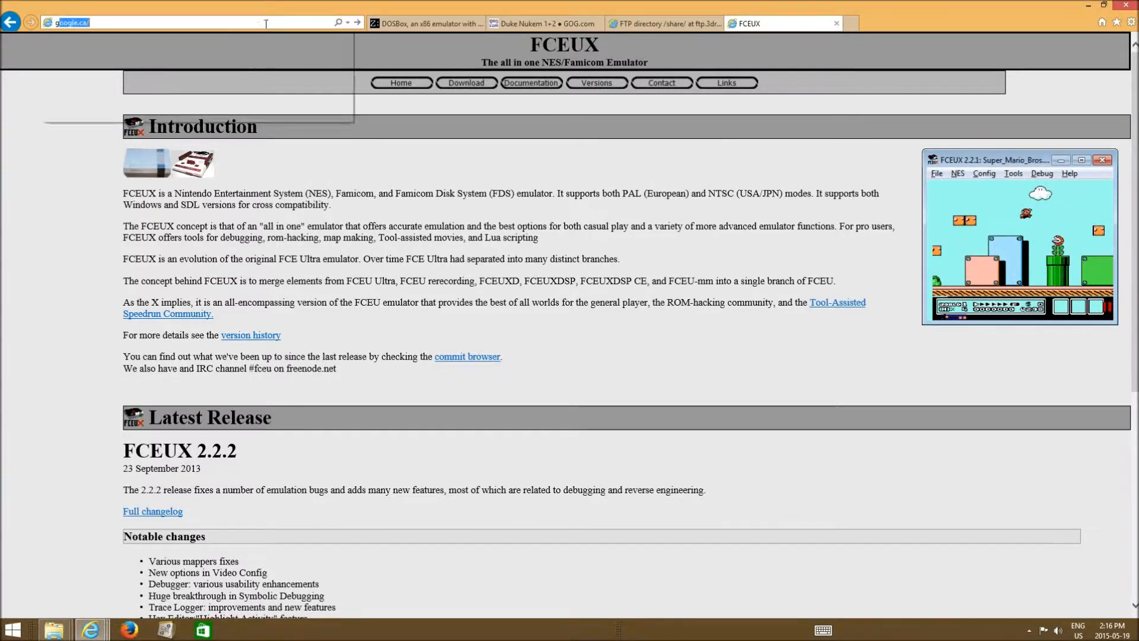
pyautogui.press('Return')
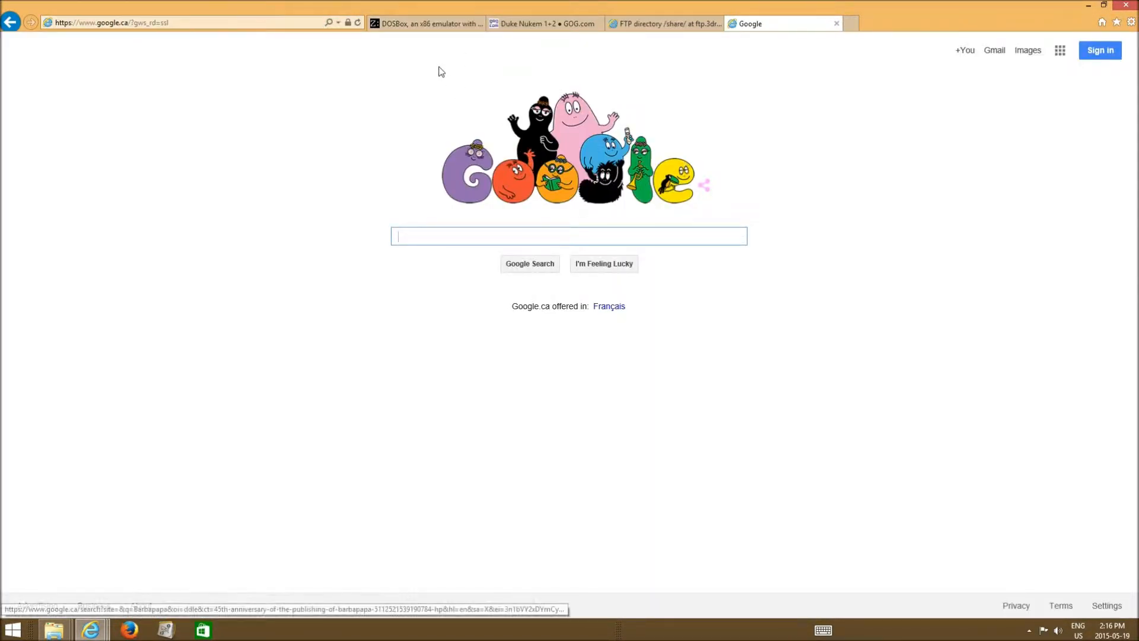
# Revisit the DOSBox home page and look over the GOG.com store page for Duke Nukem 1+2
pyautogui.click(432, 26)
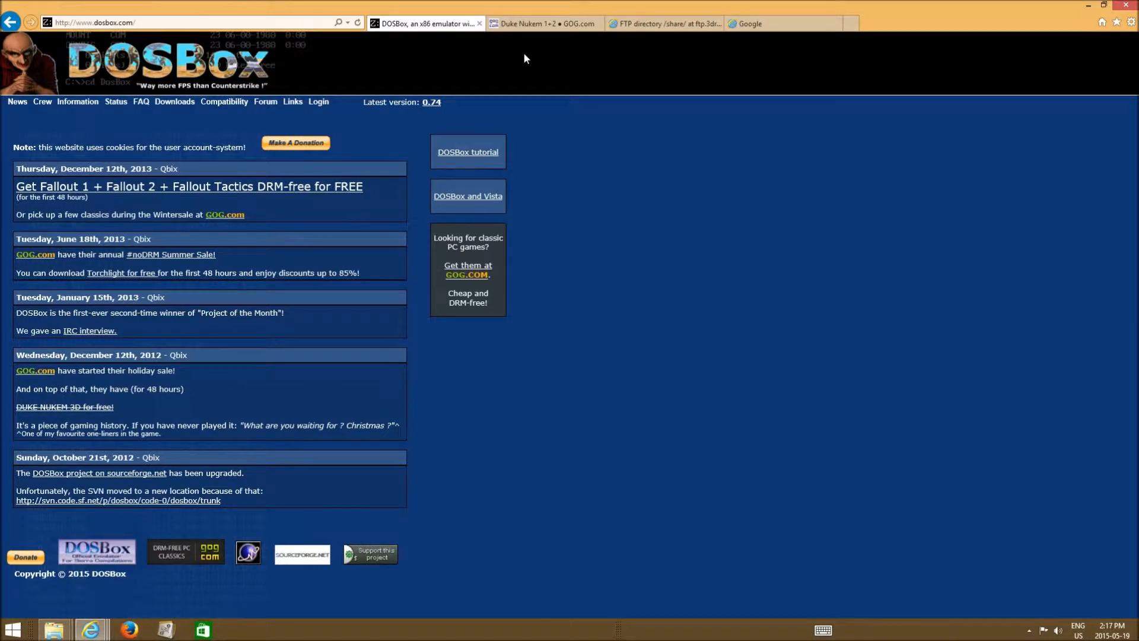
pyautogui.click(534, 24)
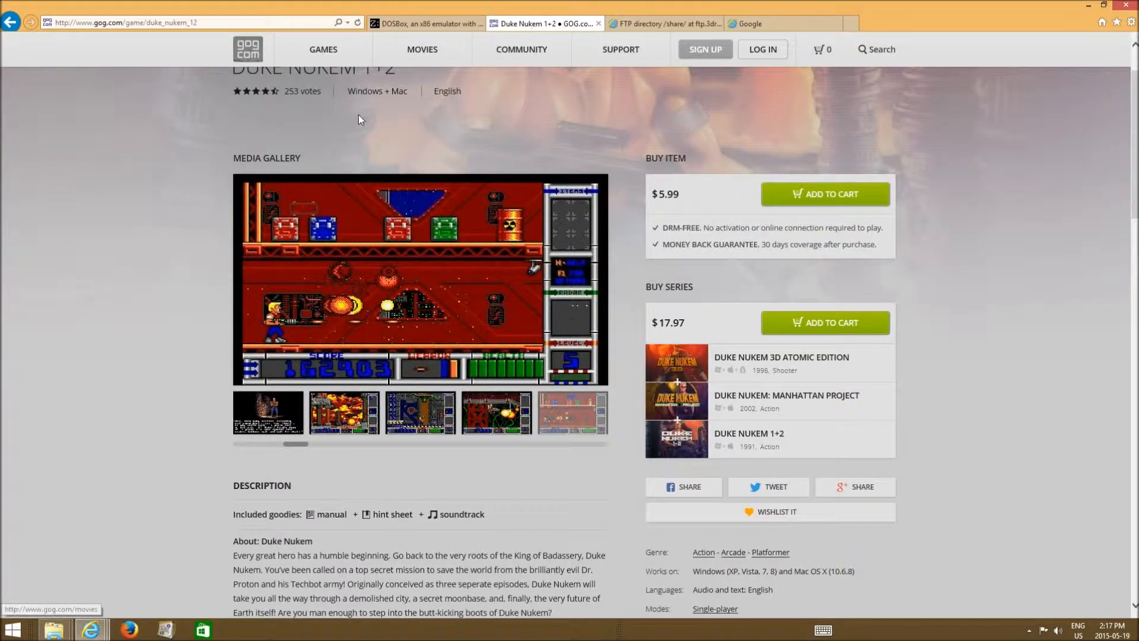
pyautogui.scroll(1, 355, 116)
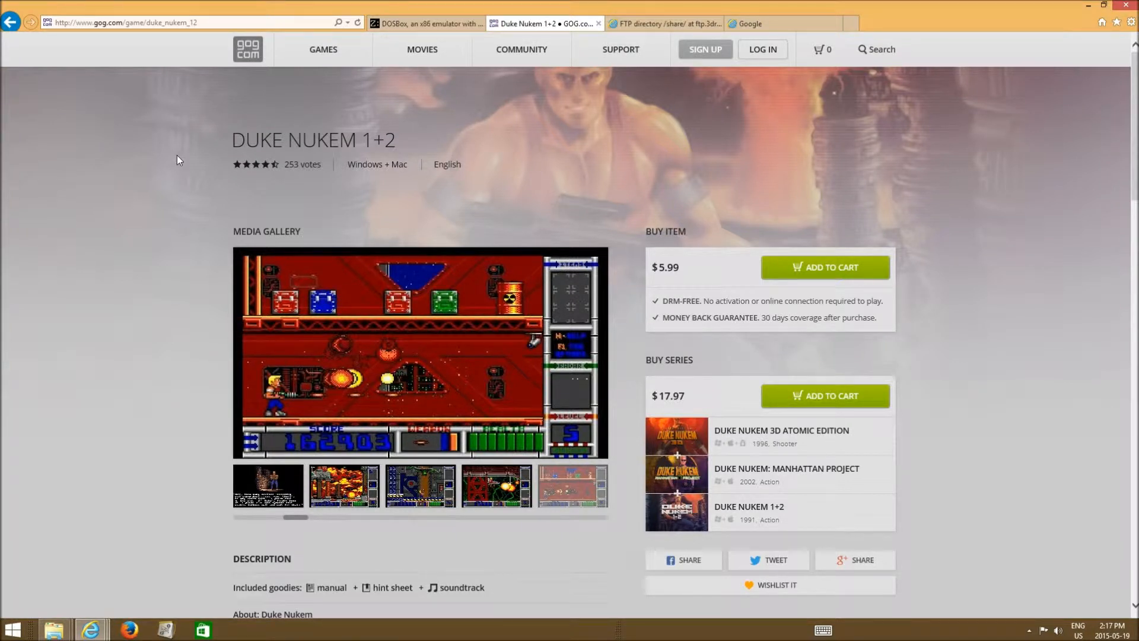
pyautogui.scroll(-1, 176, 155)
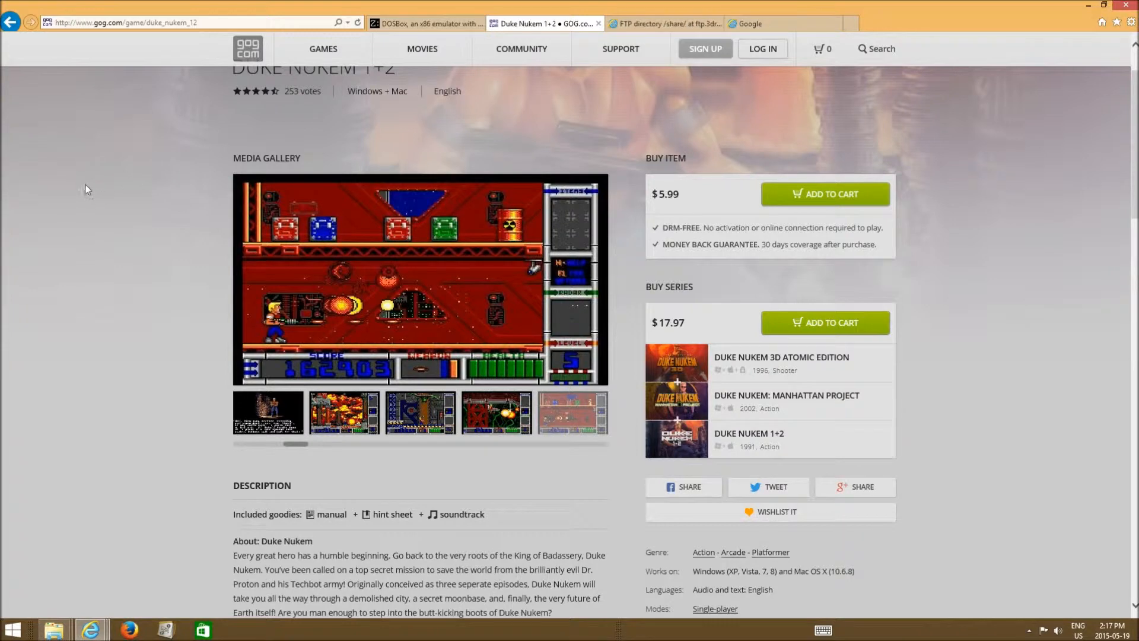
pyautogui.scroll(1, 85, 187)
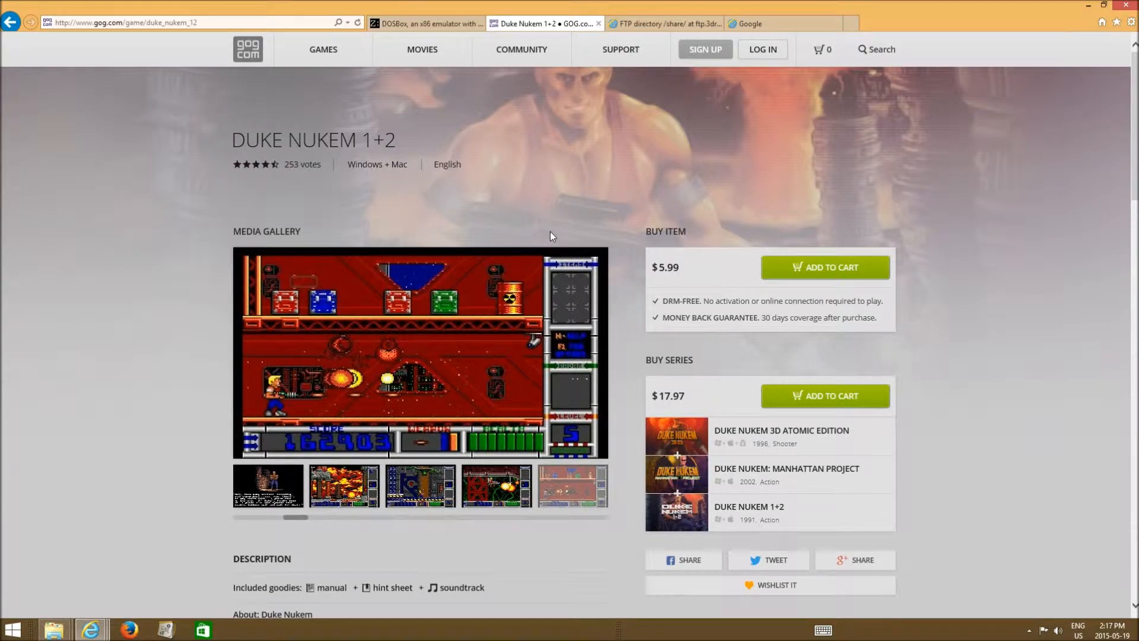
# Return to the DOSBox website and examine the Status overview of its emulated systems
pyautogui.click(415, 24)
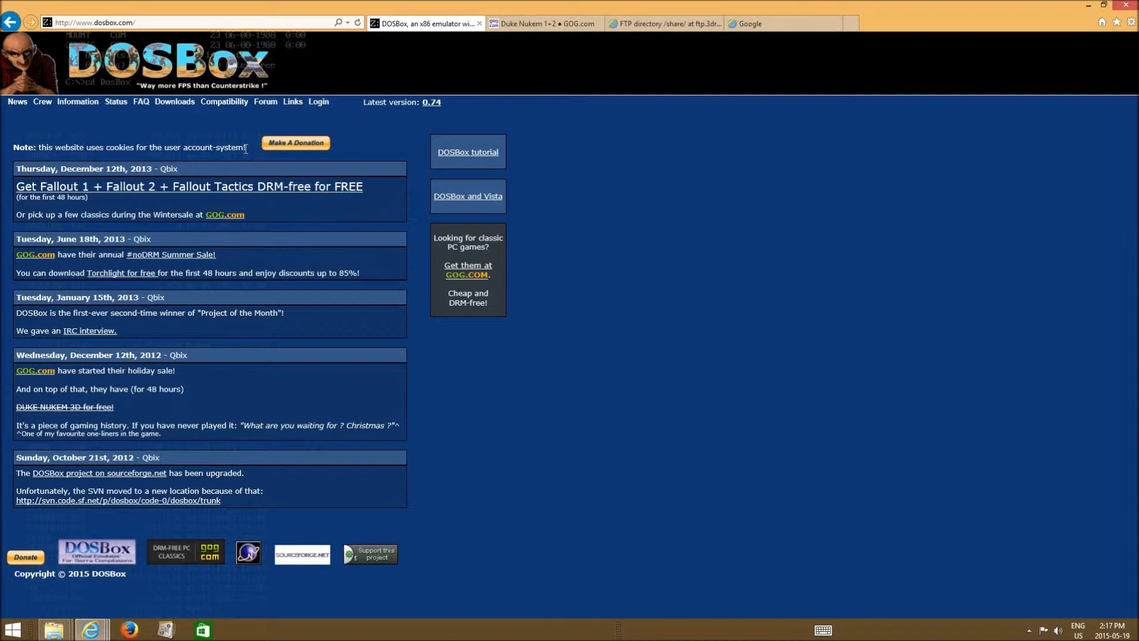
pyautogui.click(77, 103)
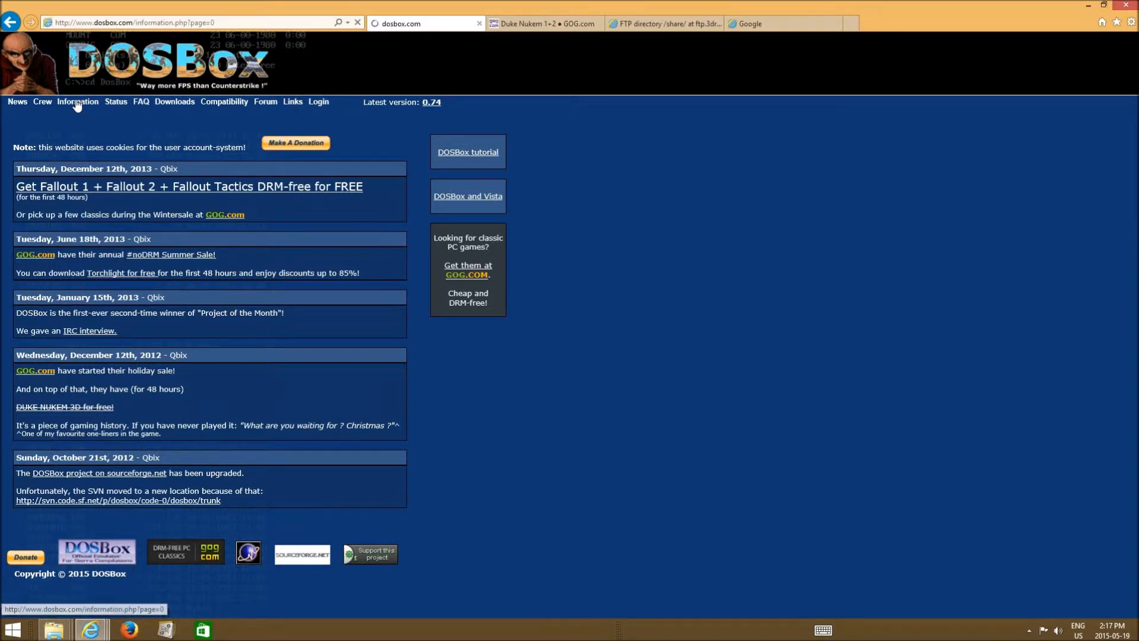
pyautogui.click(113, 104)
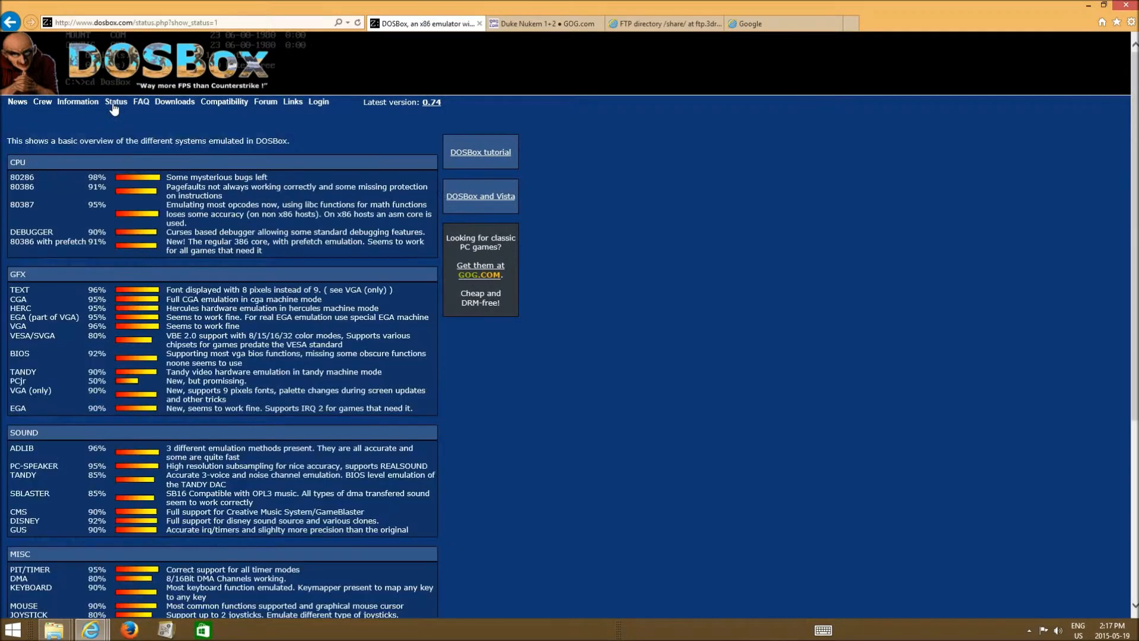
pyautogui.scroll(-2, 113, 107)
pyautogui.scroll(2, 114, 108)
pyautogui.scroll(-2, 114, 109)
pyautogui.scroll(2, 114, 109)
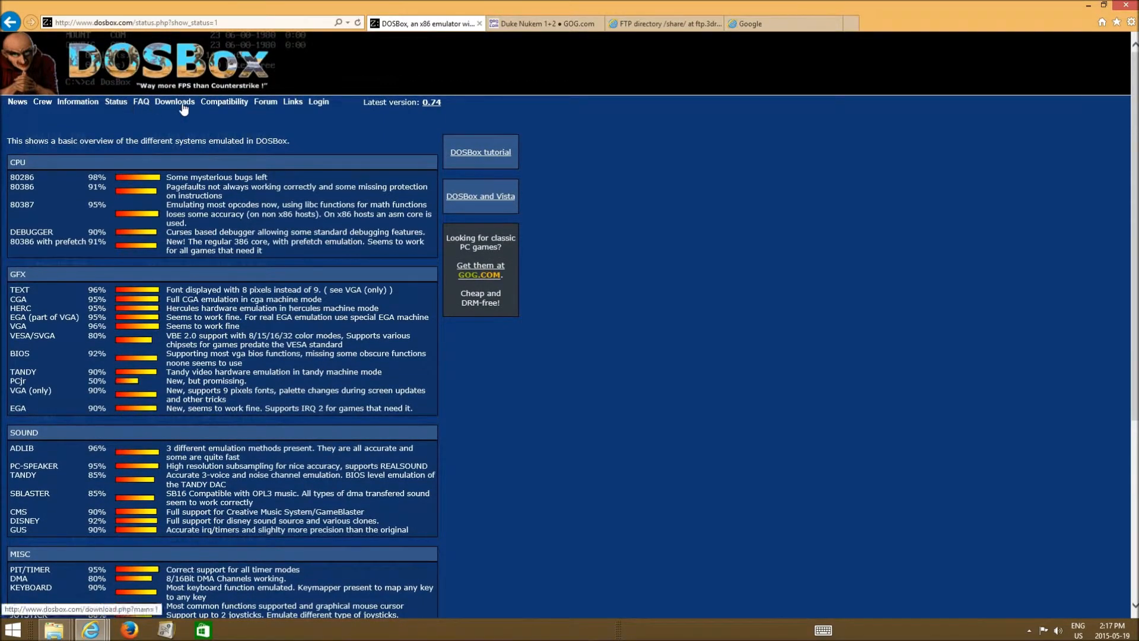
# Open the DOSBox compatibility list and browse the support status of games starting with A
pyautogui.click(221, 109)
pyautogui.scroll(-1, 212, 115)
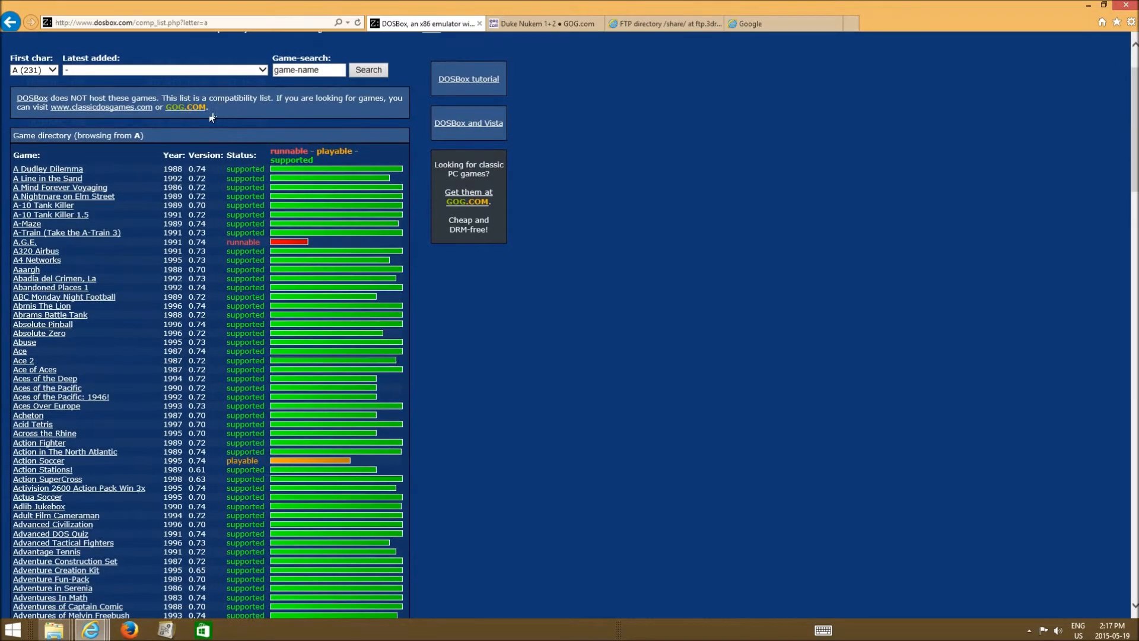
pyautogui.scroll(-5, 60, 326)
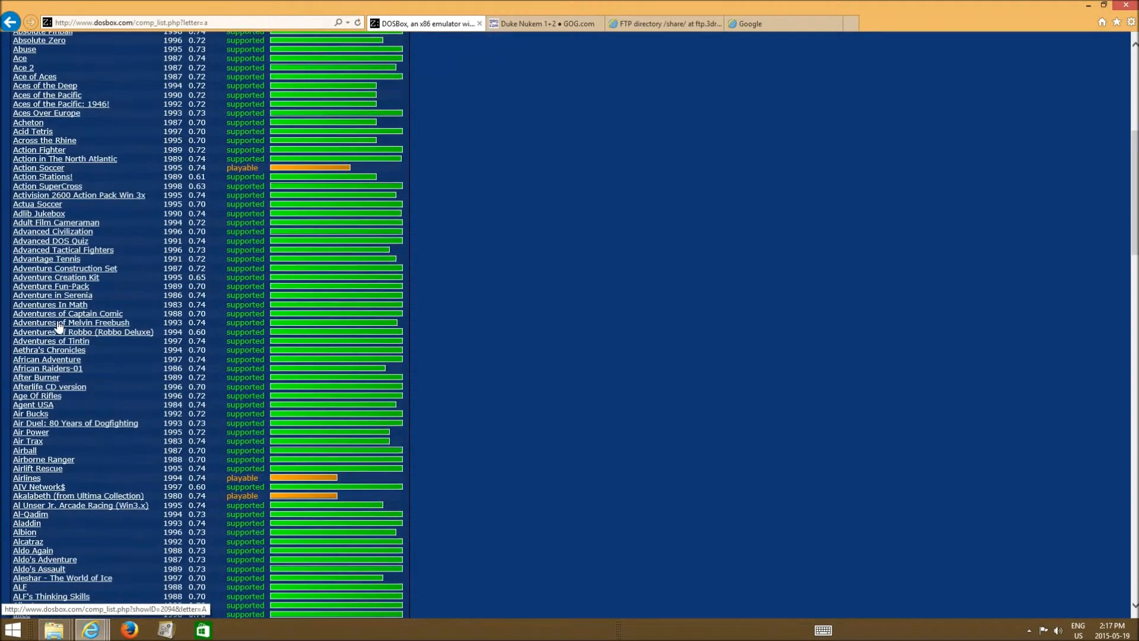
pyautogui.scroll(-4, 59, 327)
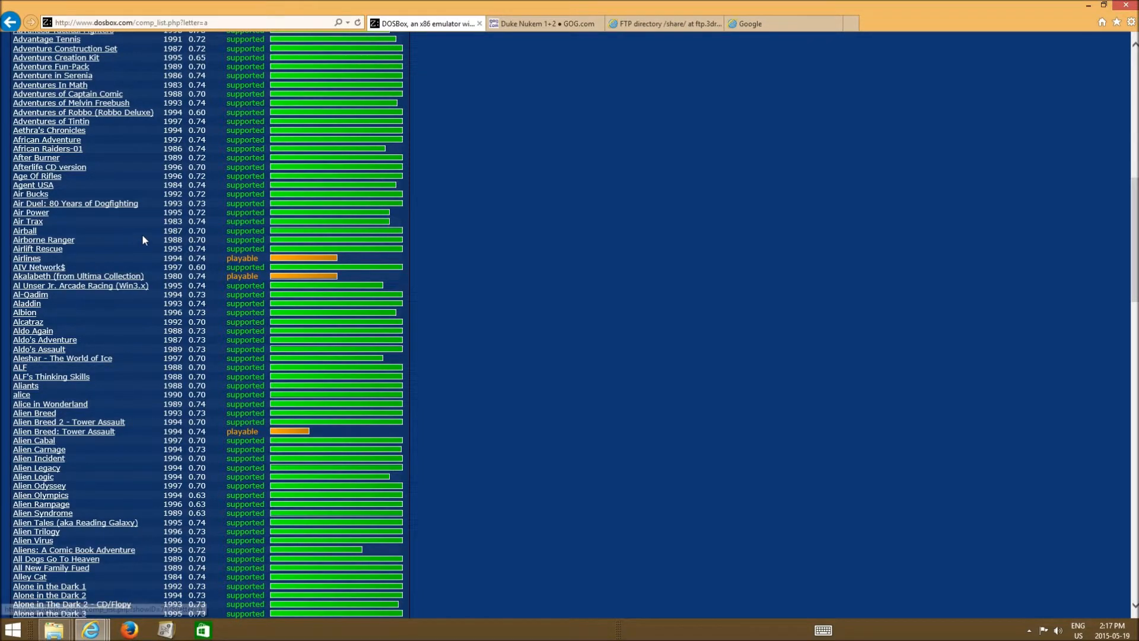
pyautogui.scroll(-9, 122, 217)
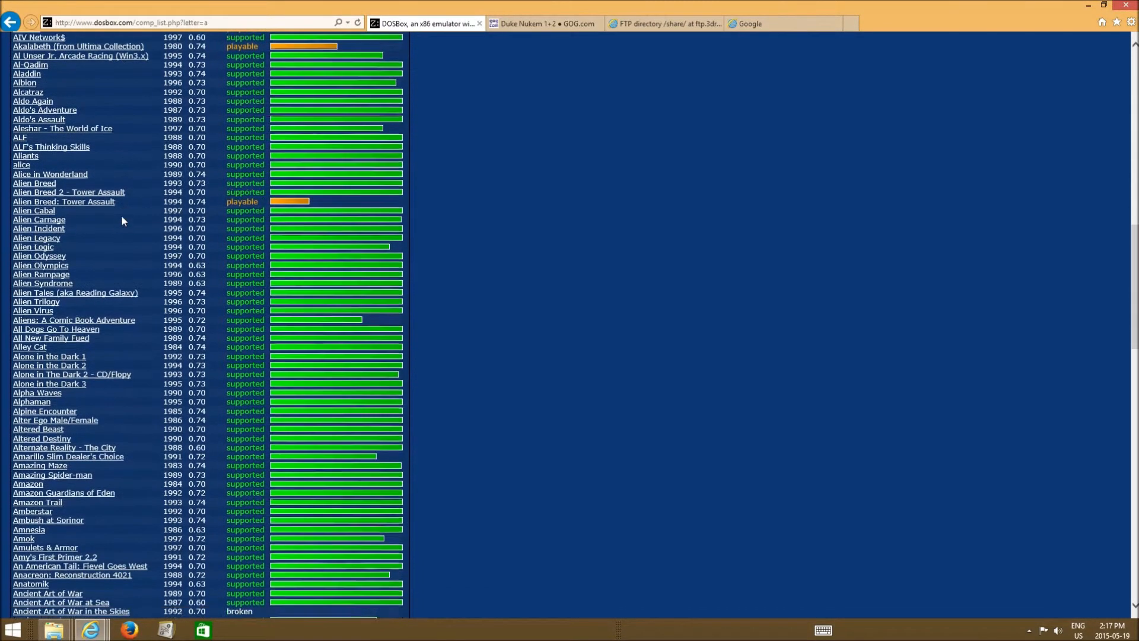
pyautogui.scroll(-1, 121, 217)
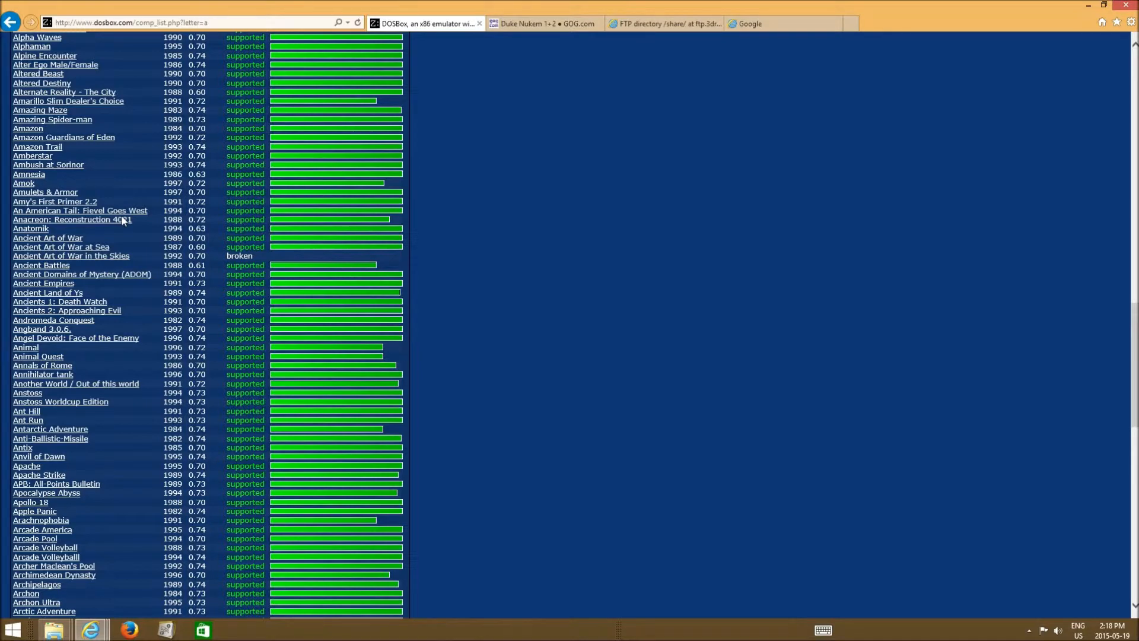
pyautogui.scroll(-1, 123, 219)
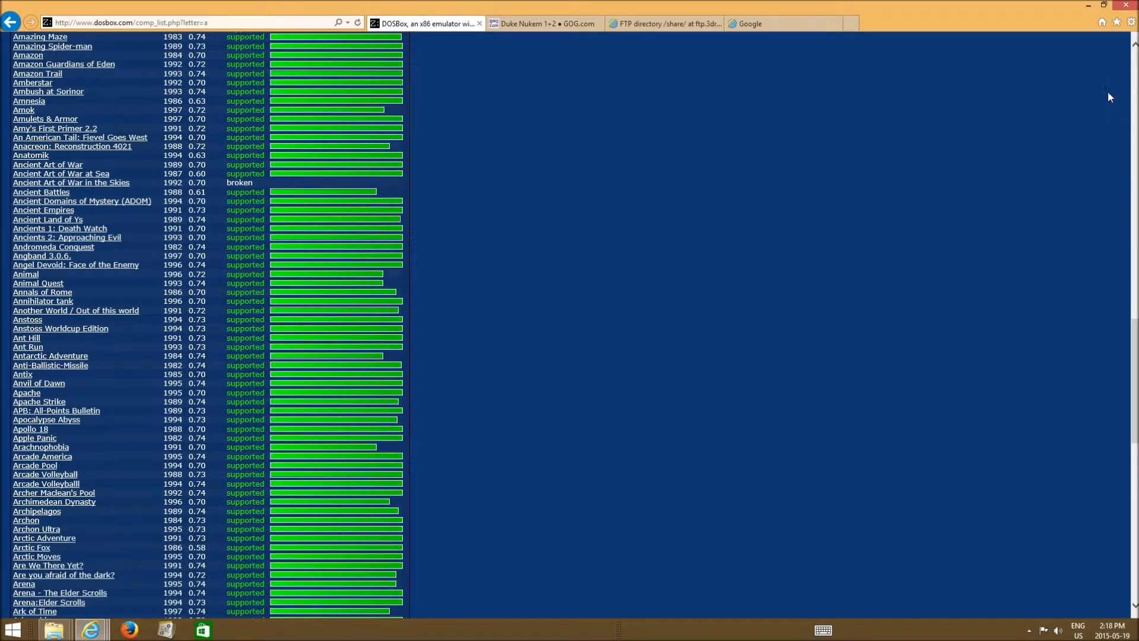
# Bring up a Command Prompt window for viewing and close it
pyautogui.moveTo(1136, 116)
pyautogui.click(1115, 112)
pyautogui.press('Escape')
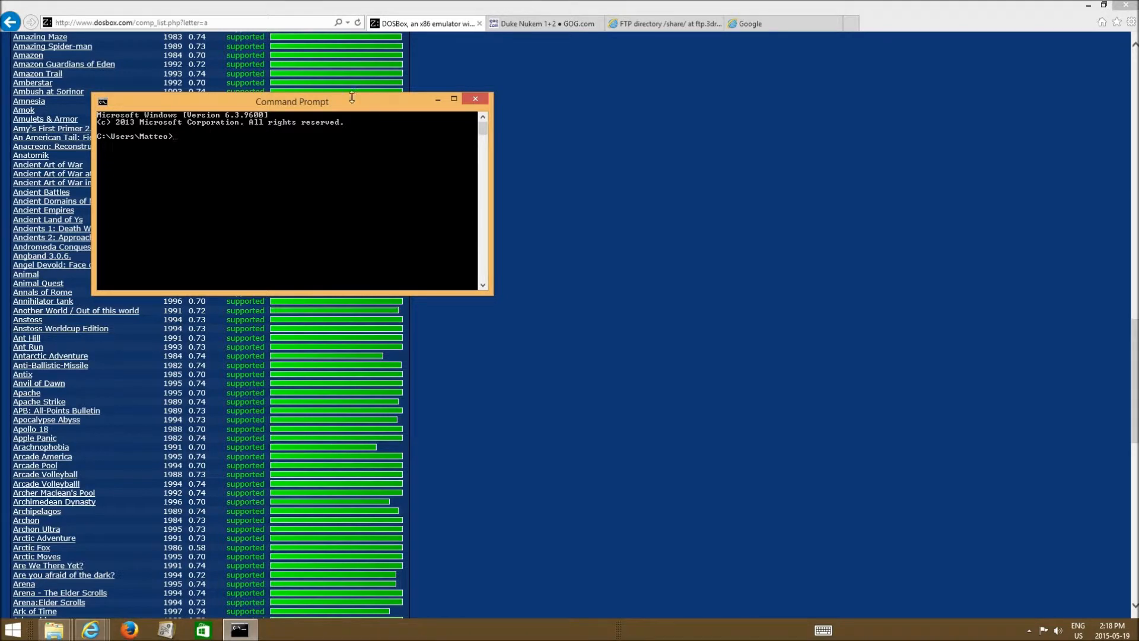
pyautogui.click(472, 101)
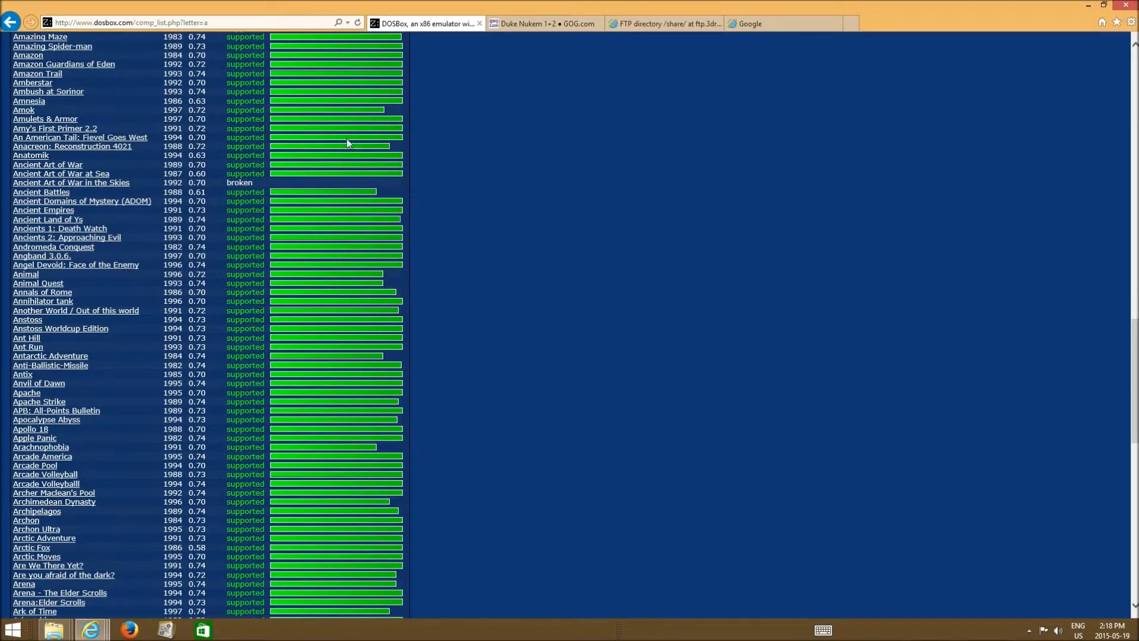
# Examine the rest of the A games list down to the compatibility statistics and return to its beginning
pyautogui.scroll(-1, 270, 204)
pyautogui.scroll(-3, 269, 204)
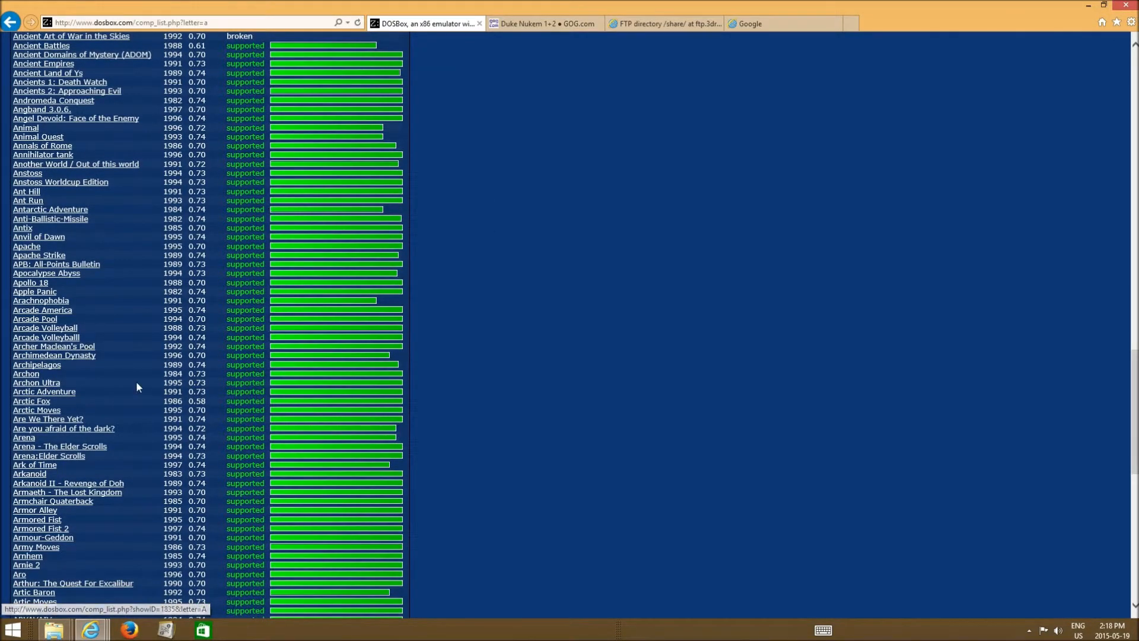
pyautogui.scroll(-2, 170, 362)
pyautogui.scroll(-6, 171, 362)
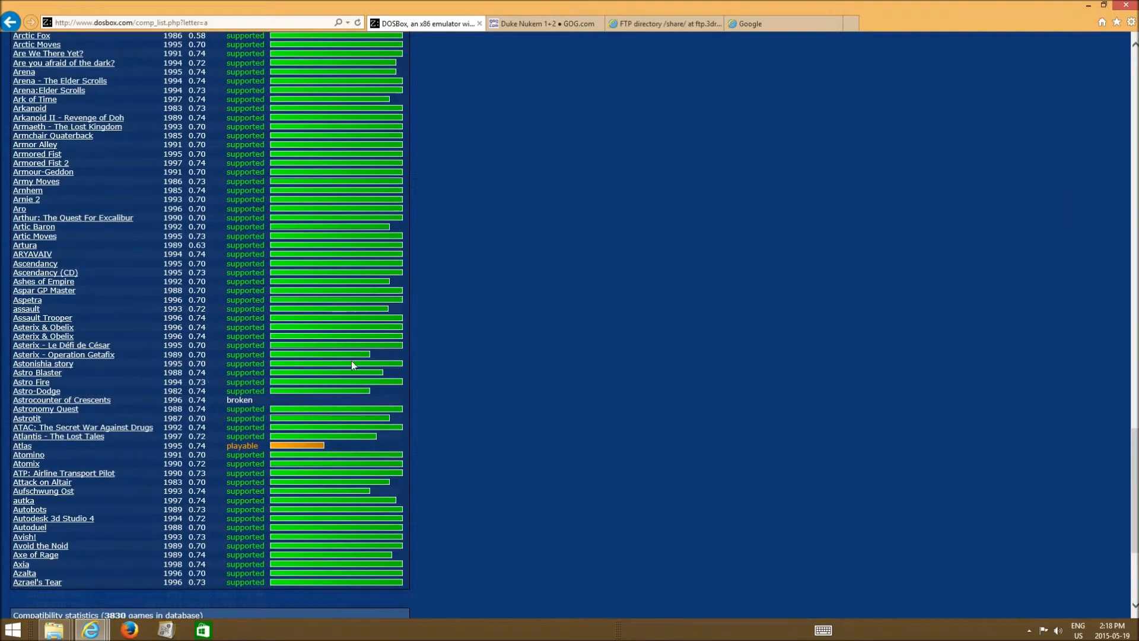
pyautogui.scroll(-5, 148, 447)
pyautogui.scroll(15, 148, 447)
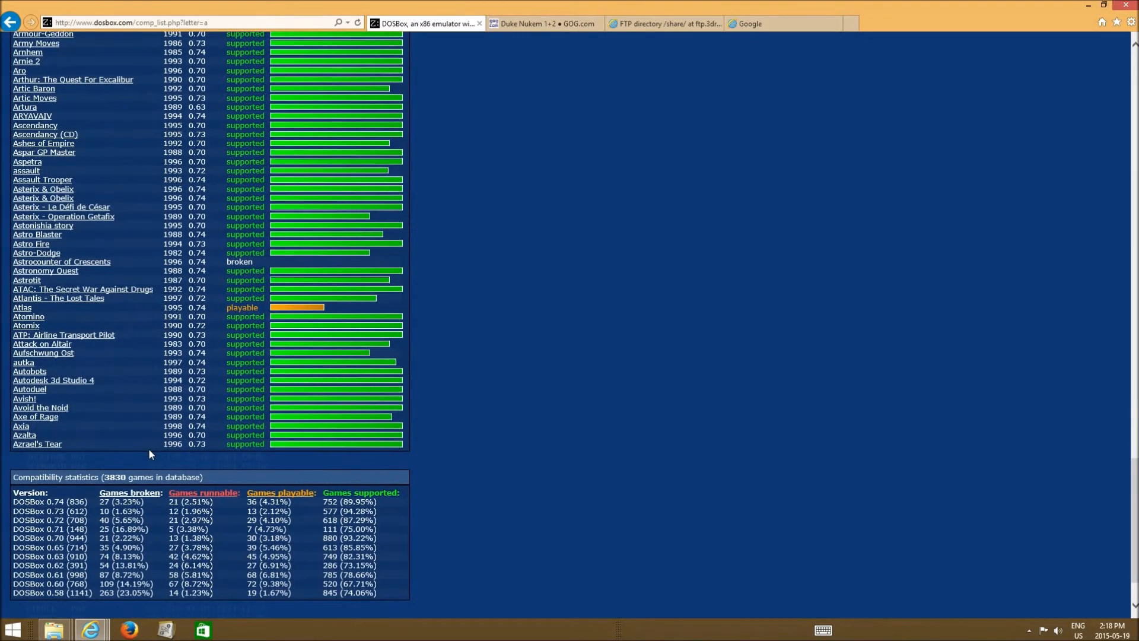
pyautogui.scroll(15, 149, 454)
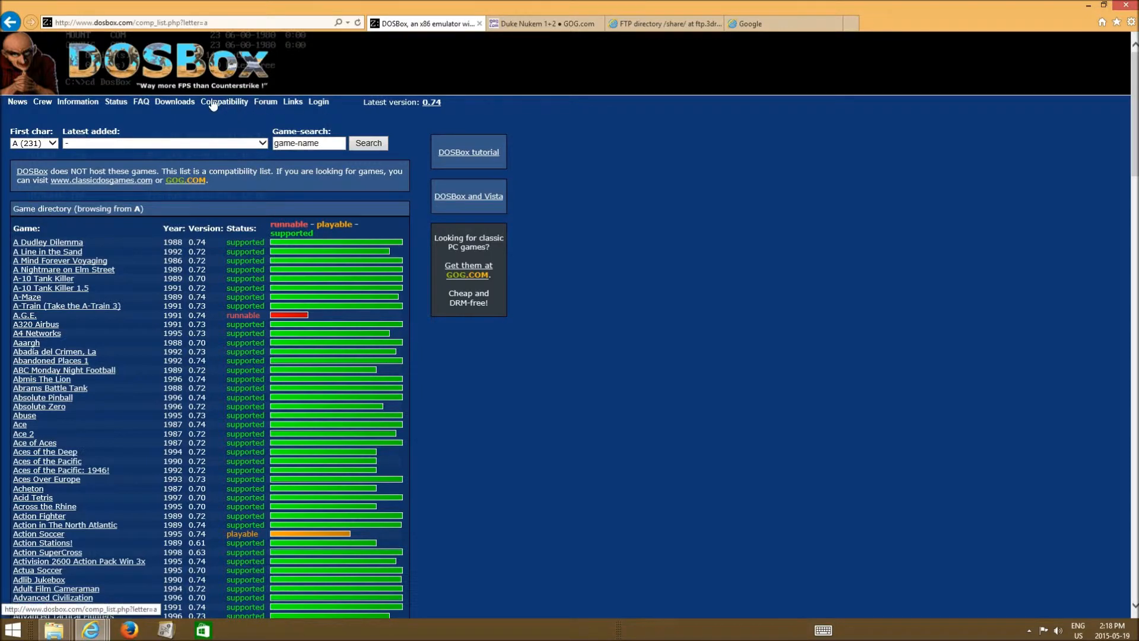
# Open the DOSBox downloads page and start the download of the Windows 0.74 Win32 installer
pyautogui.click(165, 104)
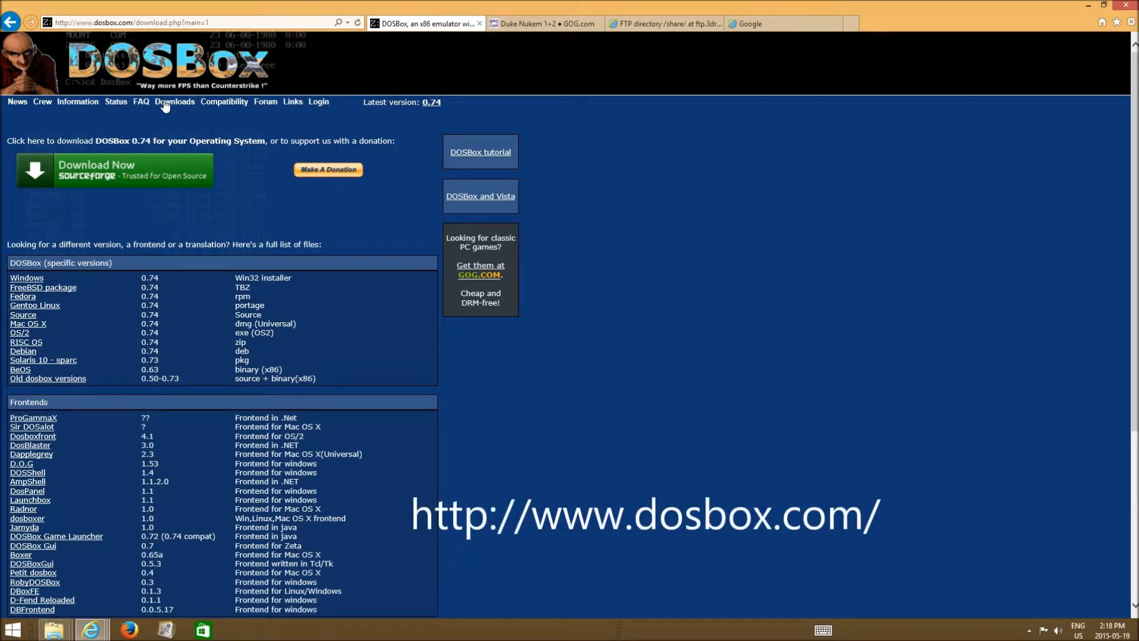
pyautogui.scroll(-1, 165, 104)
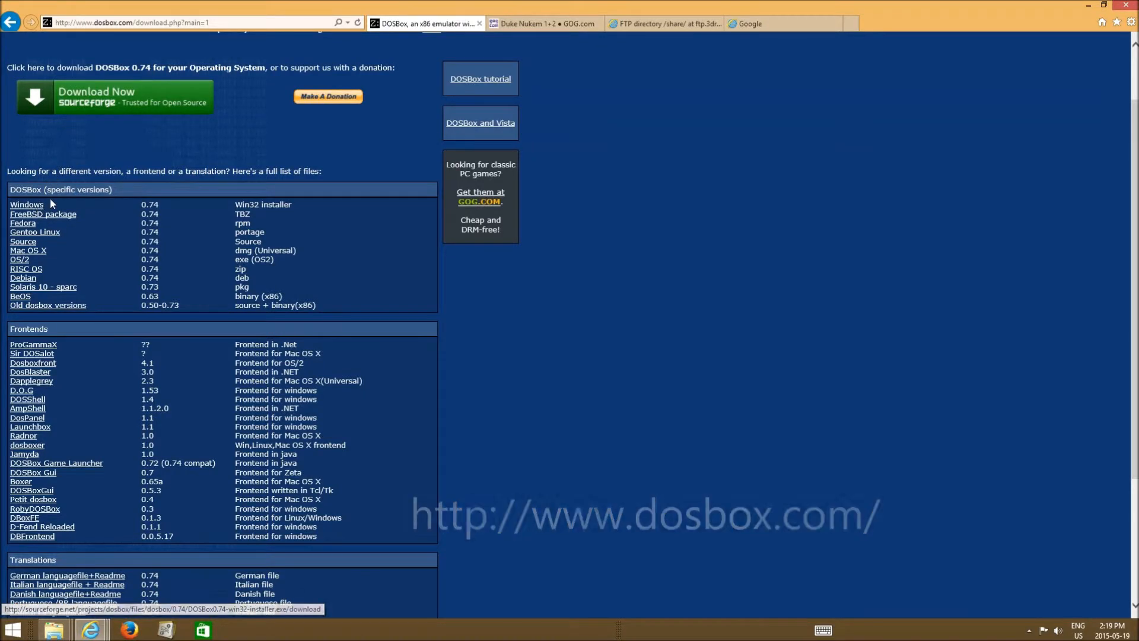
pyautogui.scroll(-3, 57, 197)
pyautogui.scroll(3, 57, 197)
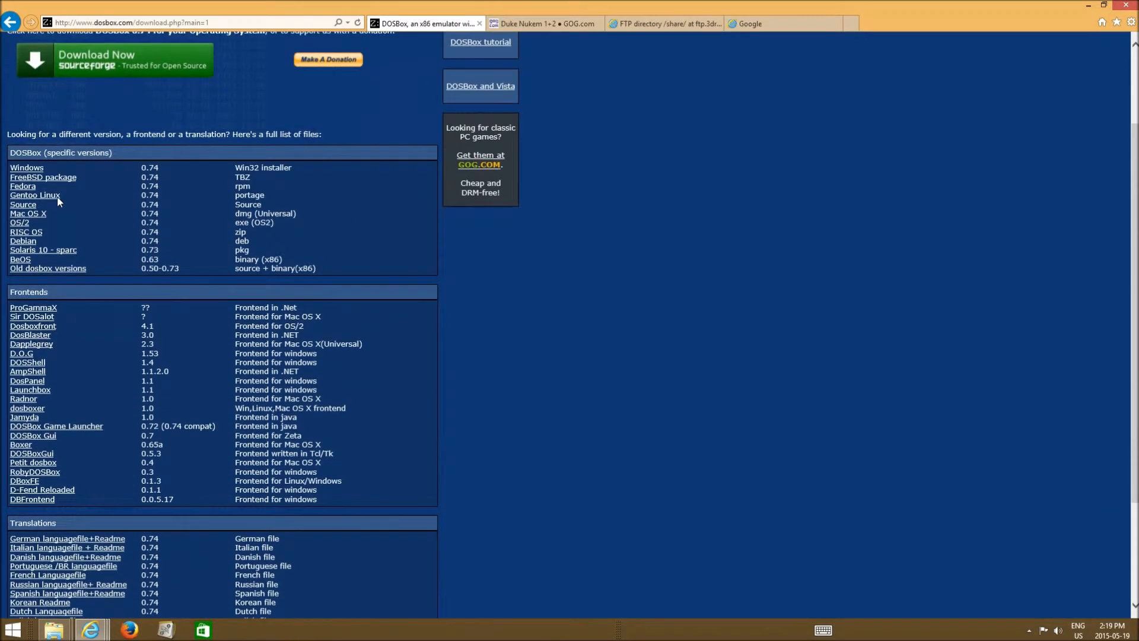
pyautogui.click(35, 172)
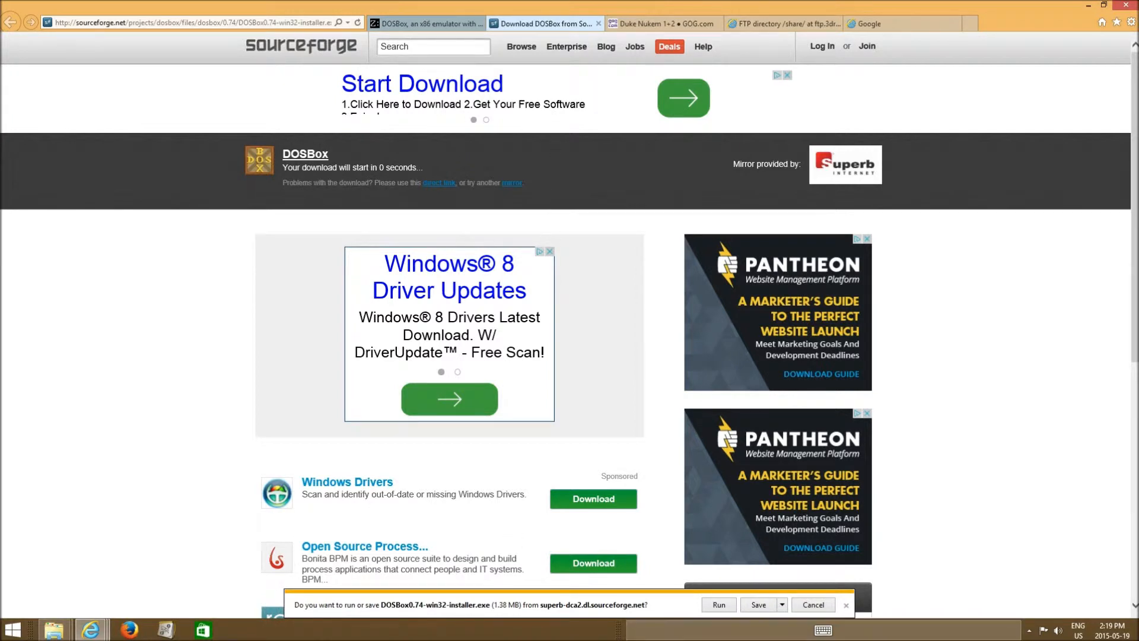
# Run DOSBox0.74-win32-installer.exe with permission to change the computer and accept its license agreement
pyautogui.click(718, 605)
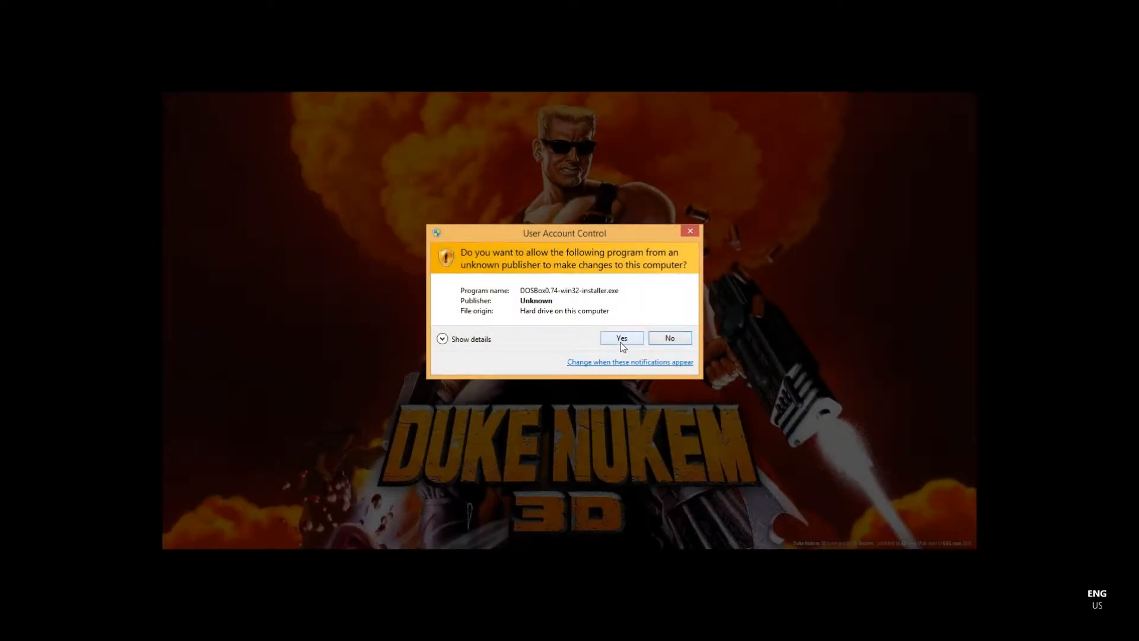
pyautogui.click(620, 340)
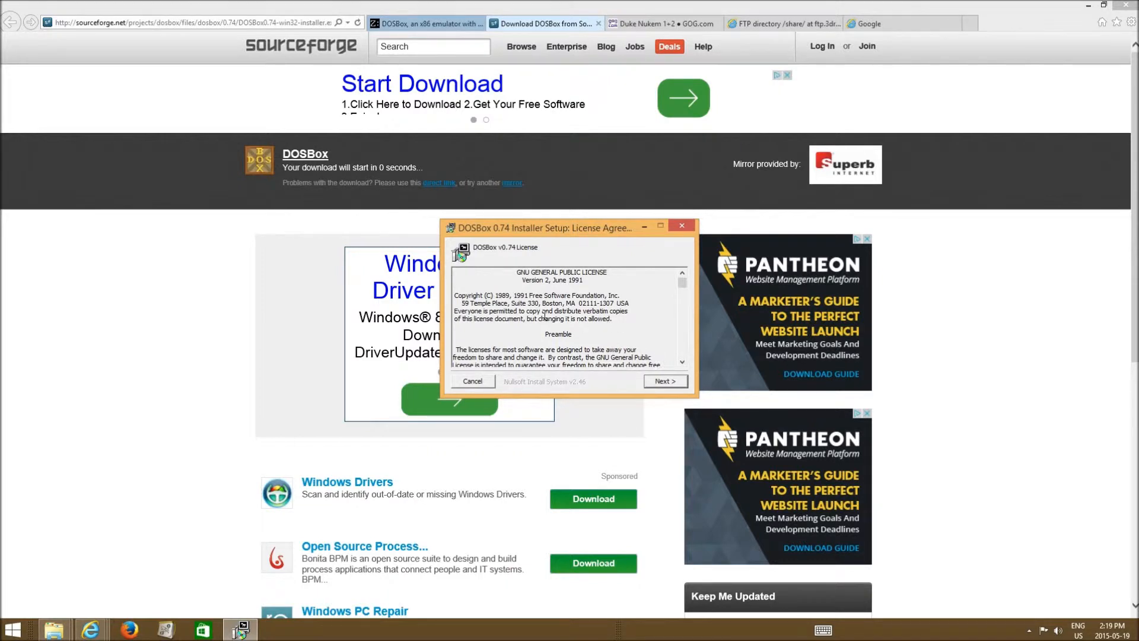
pyautogui.moveTo(470, 271); pyautogui.dragTo(538, 303)
pyautogui.click(538, 304)
pyautogui.click(664, 383)
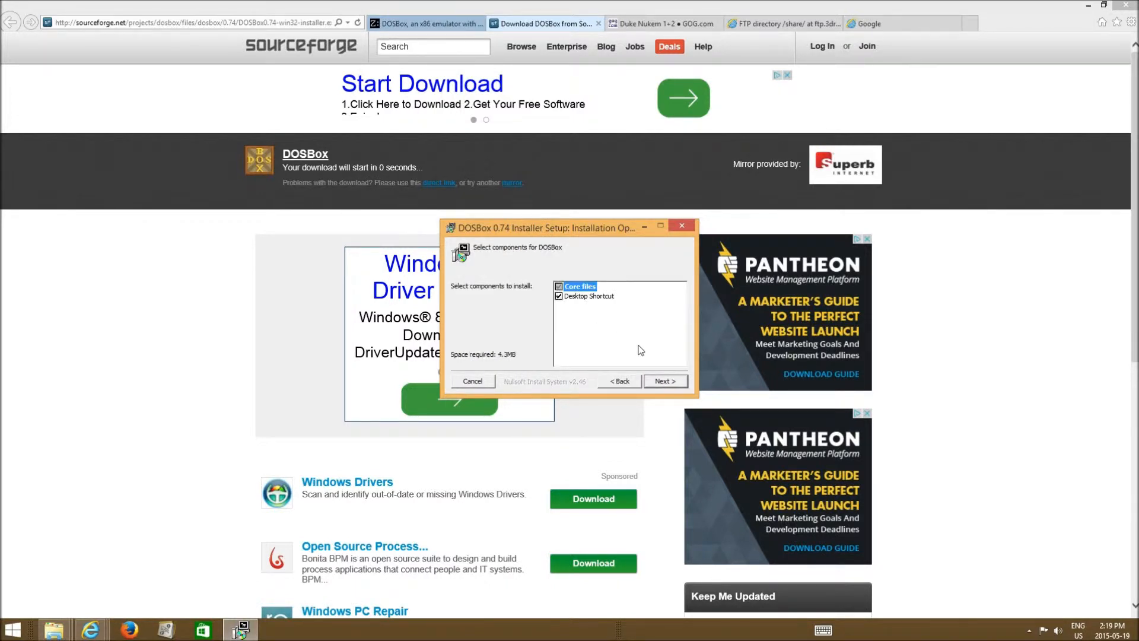
# Install the DOSBox core files and desktop shortcut to C:\Program Files\DOSBox-0.74 and close the completed setup
pyautogui.click(666, 382)
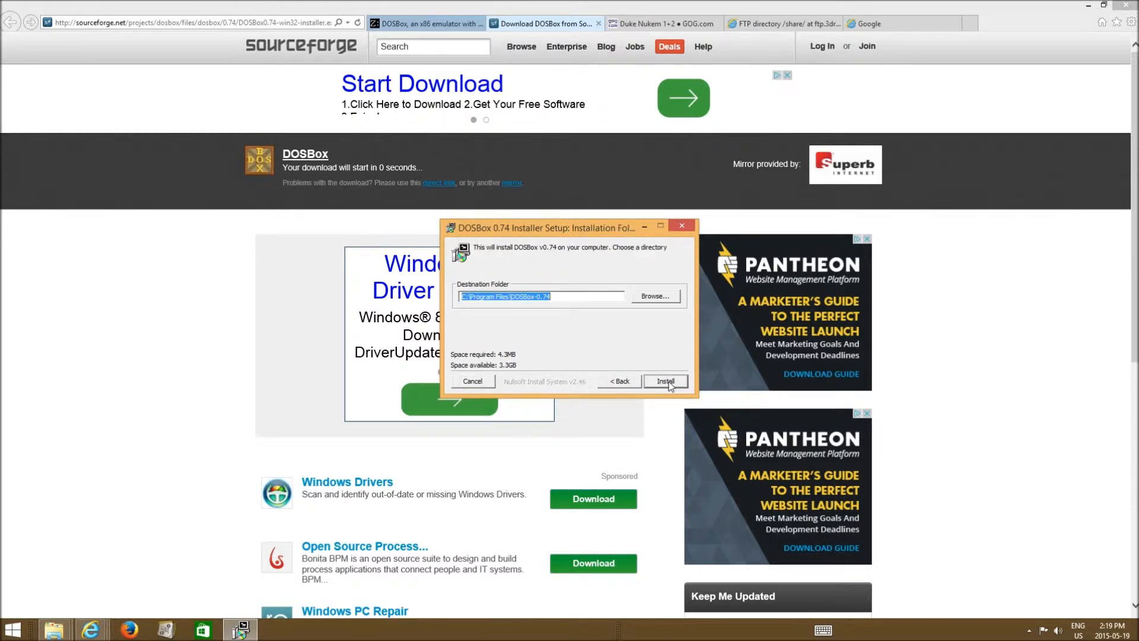
pyautogui.click(668, 382)
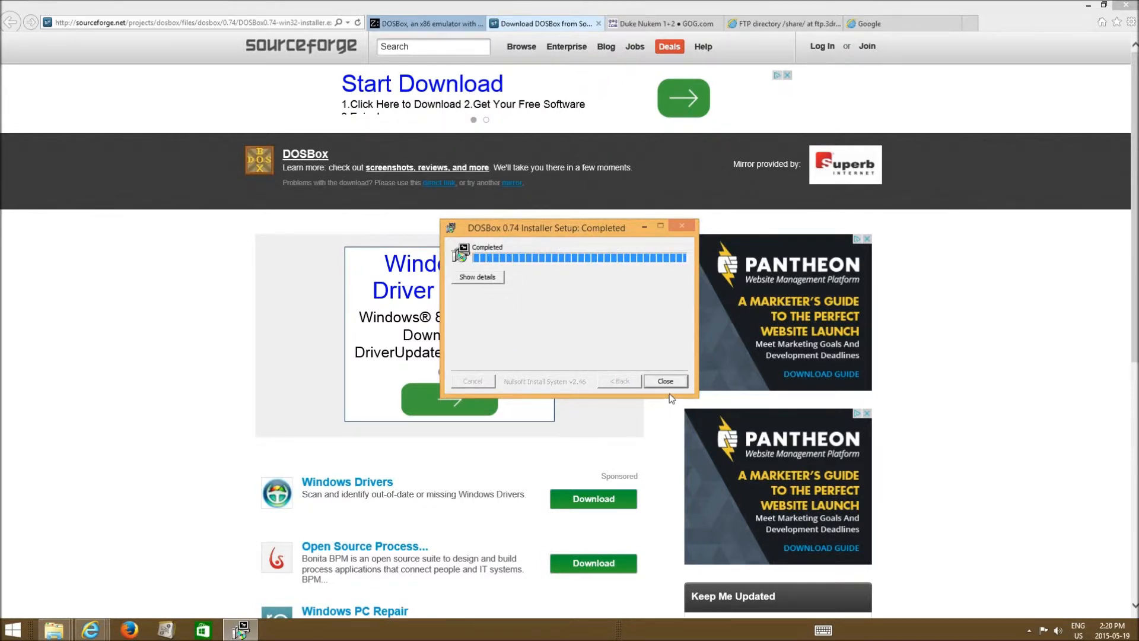
pyautogui.click(665, 382)
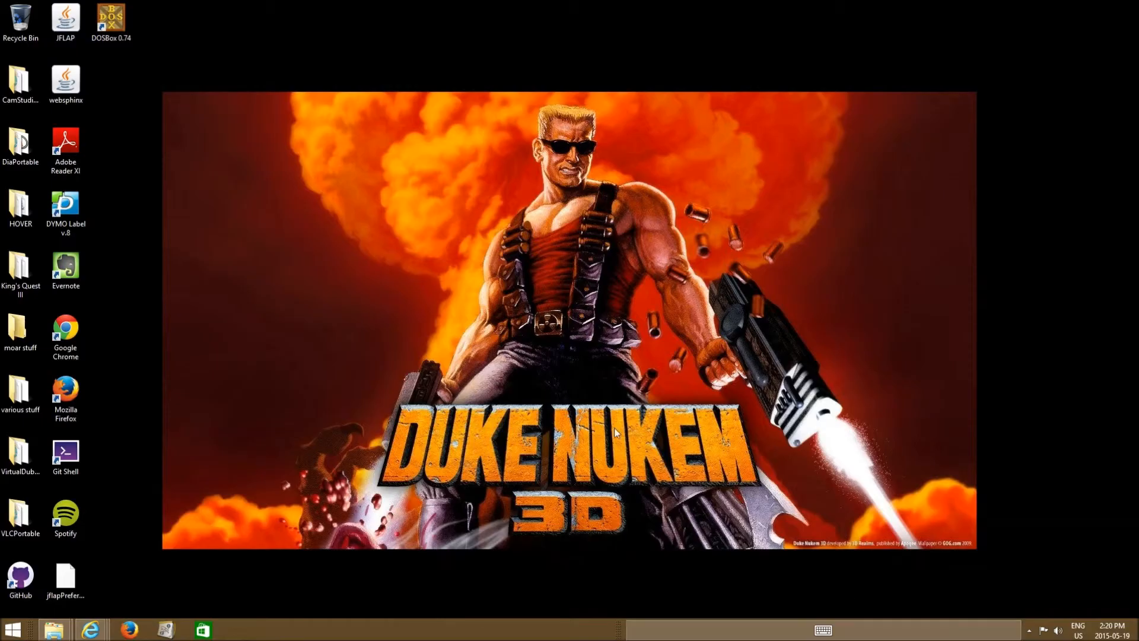
# Launch DOSBox 0.74 from its desktop shortcut to view the welcome screen and close it
pyautogui.click(115, 24)
pyautogui.doubleClick(115, 24)
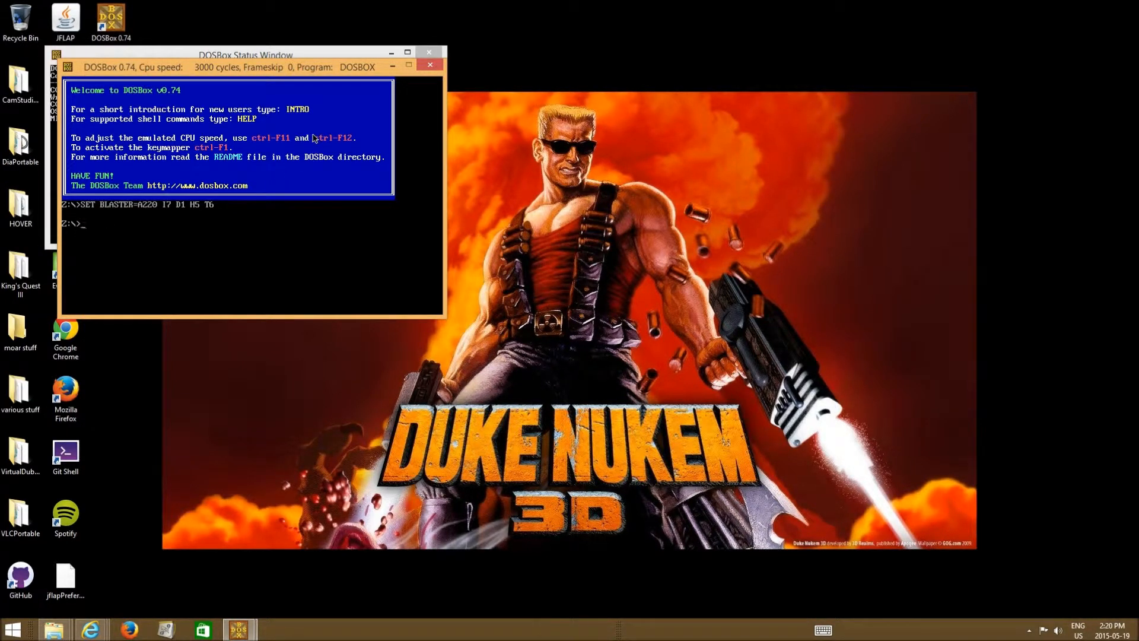
pyautogui.click(431, 67)
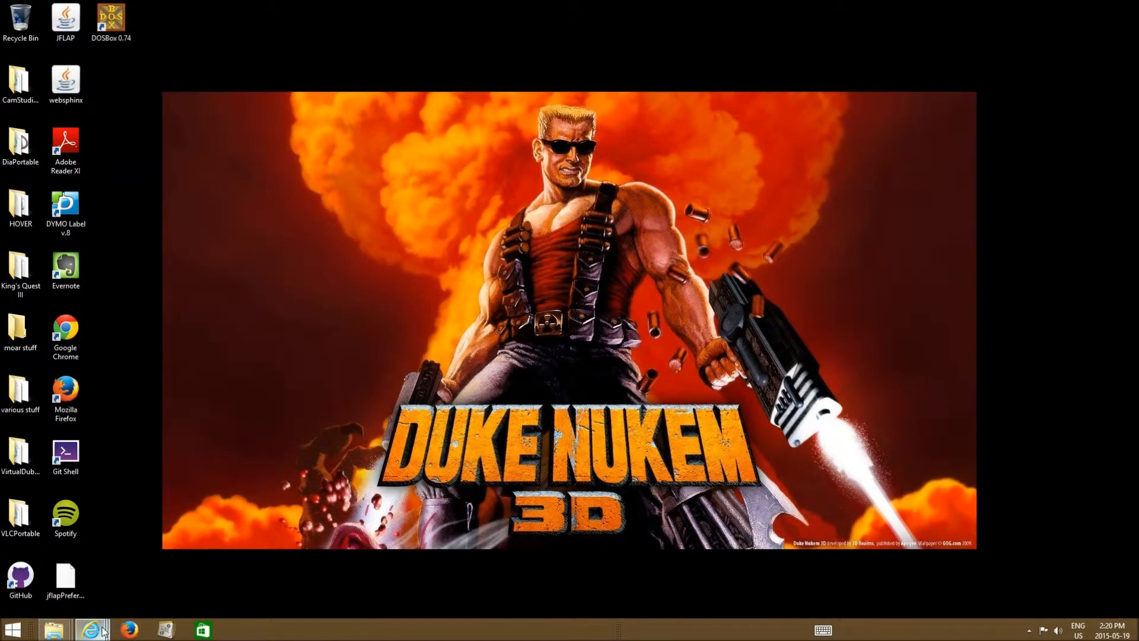
# Switch to the 3D Realms FTP directory in Internet Explorer and save 1duke.zip to the Desktop
pyautogui.moveTo(90, 629)
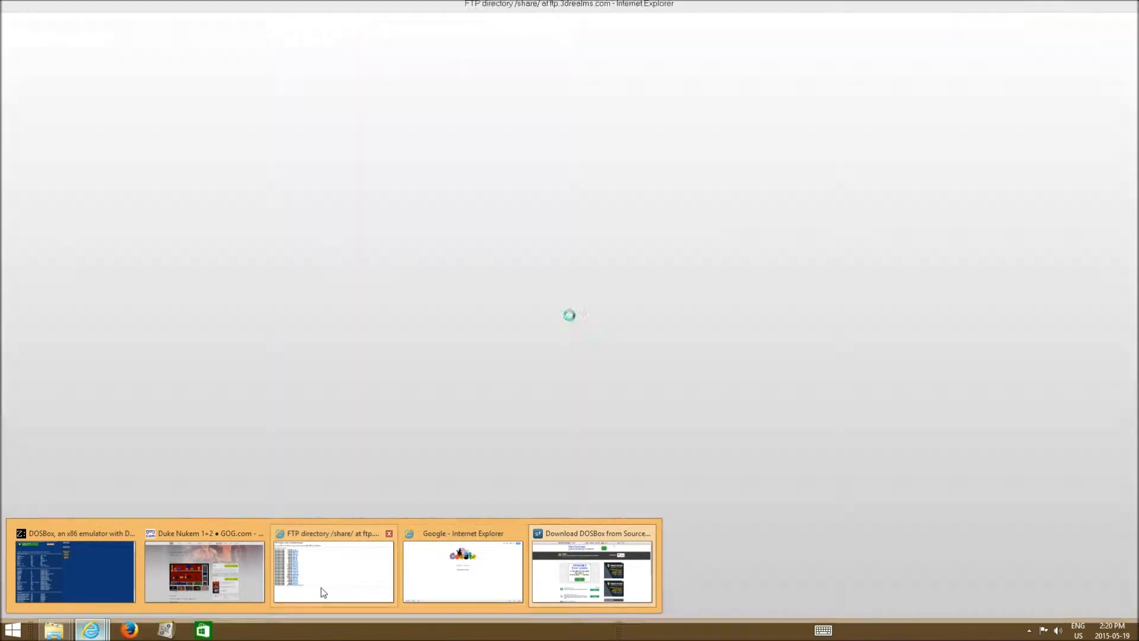
pyautogui.click(321, 587)
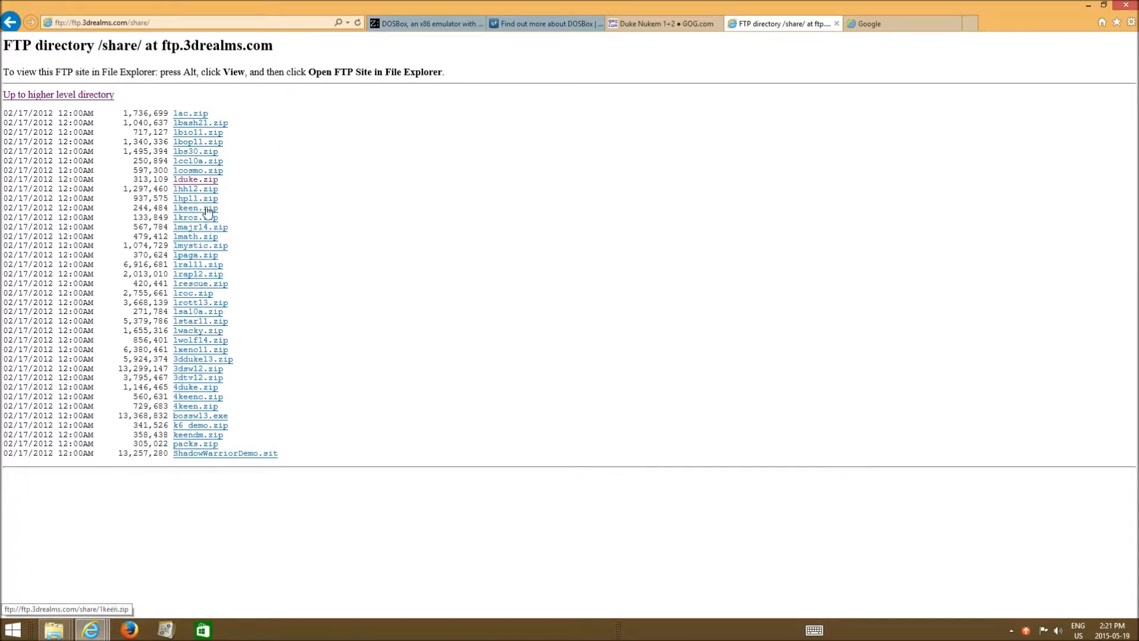
pyautogui.click(198, 183)
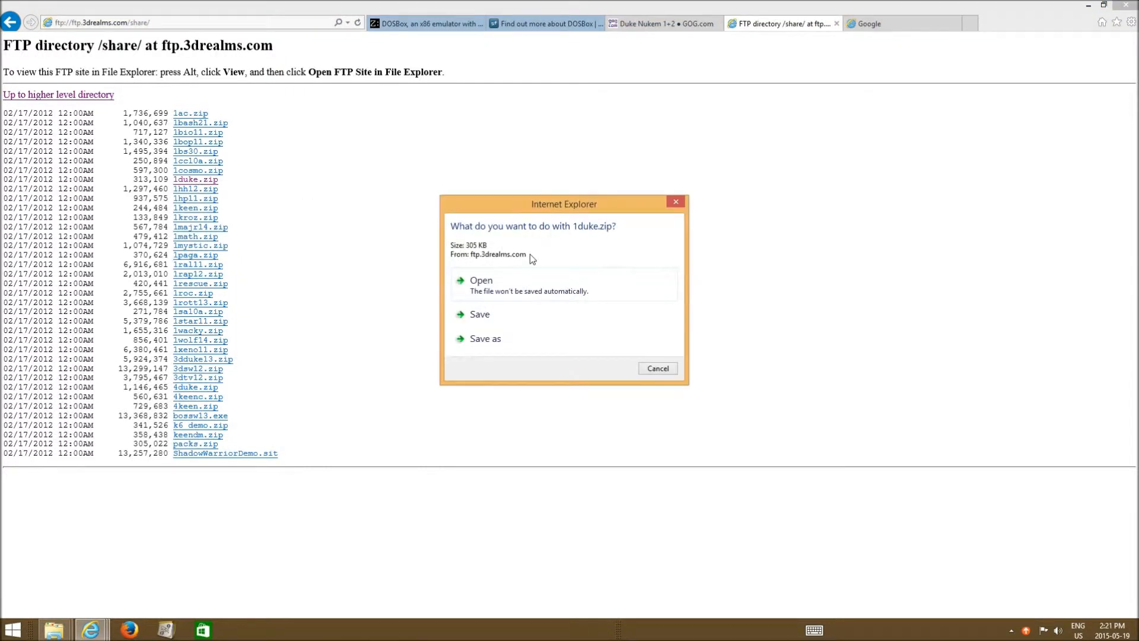
pyautogui.click(554, 338)
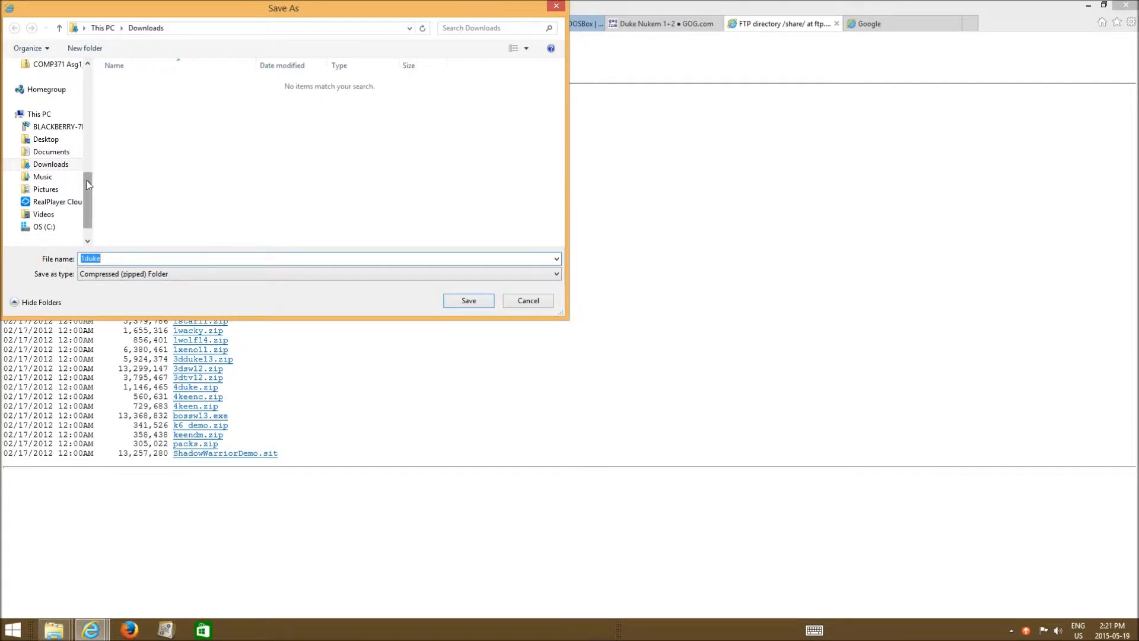
pyautogui.moveTo(87, 177); pyautogui.dragTo(98, 282)
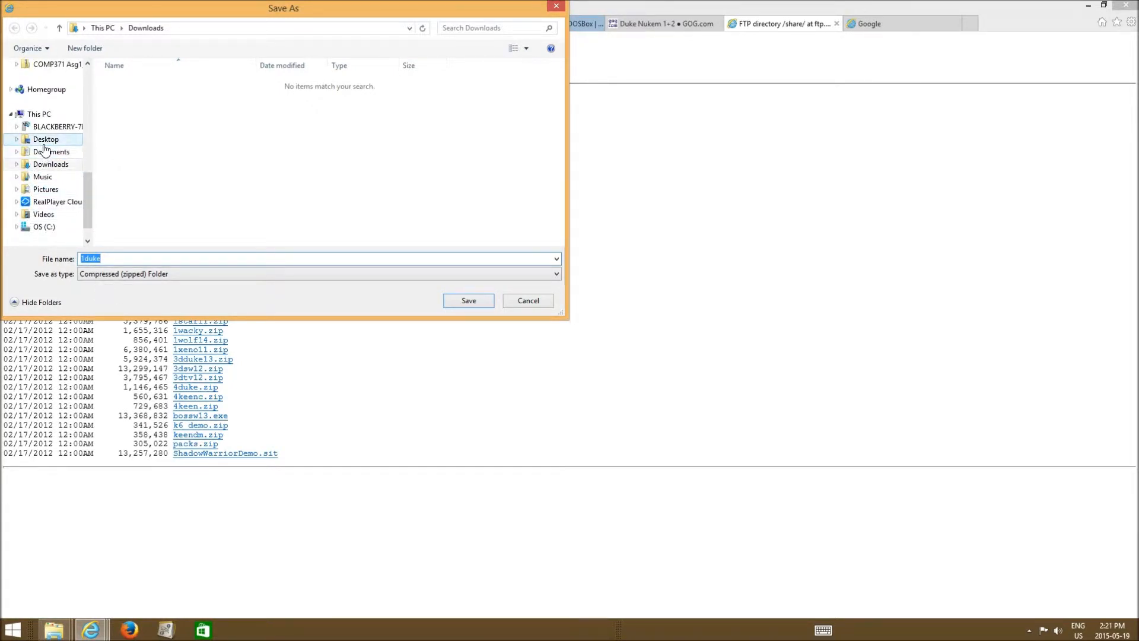
pyautogui.click(45, 145)
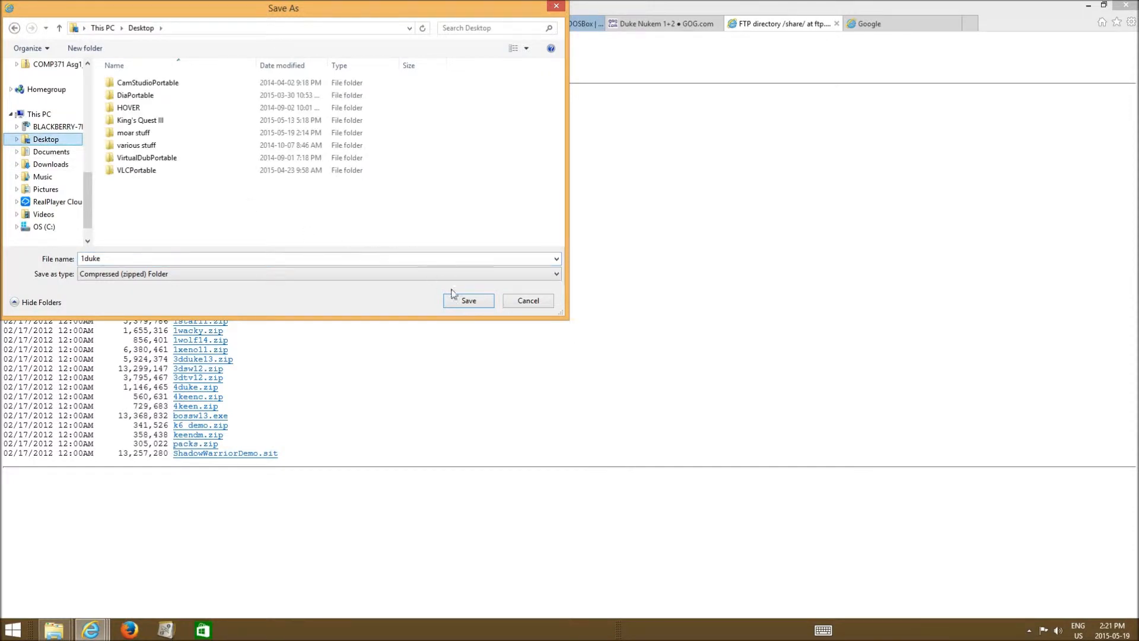
pyautogui.click(477, 302)
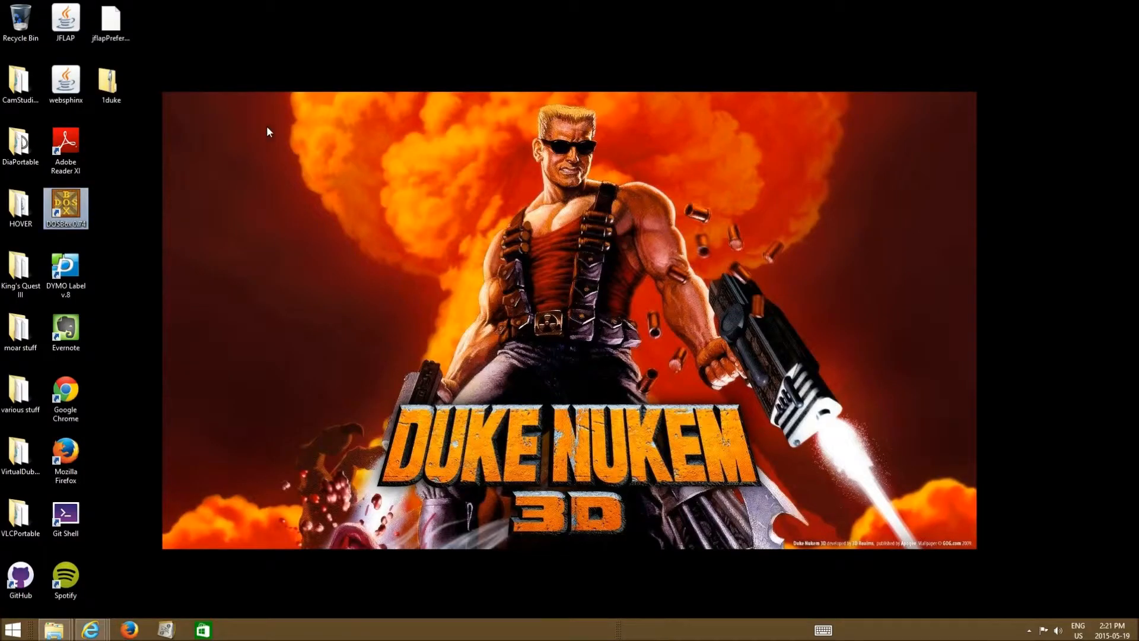
# Extract all files from the 1duke zip archive into a 1duke folder on the desktop
pyautogui.click(107, 102)
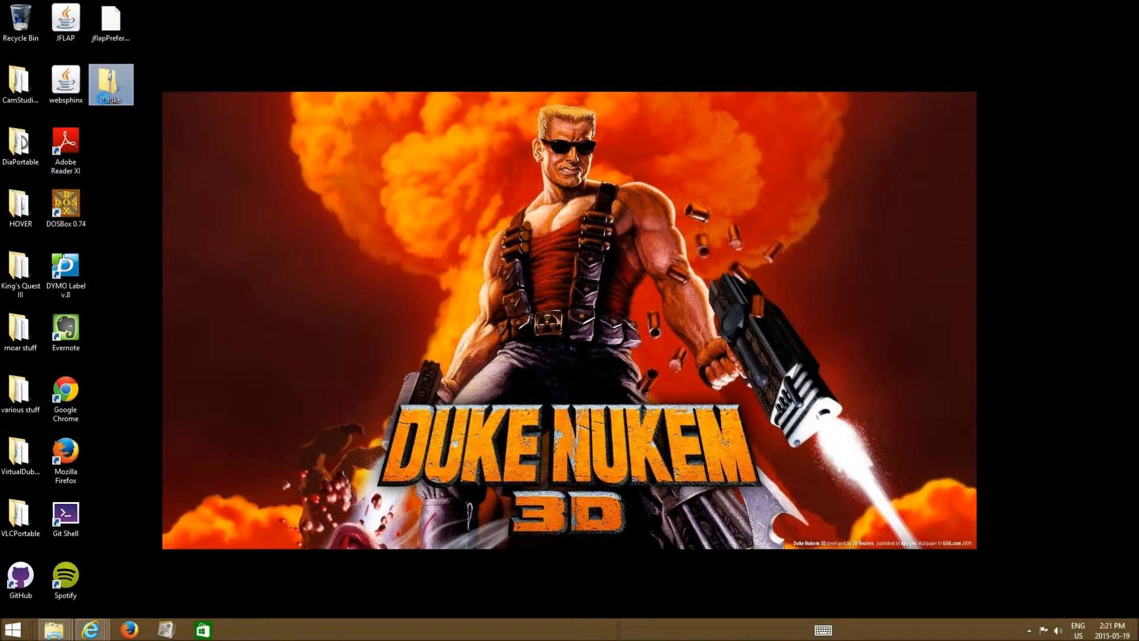
pyautogui.rightClick(106, 102)
pyautogui.click(81, 122)
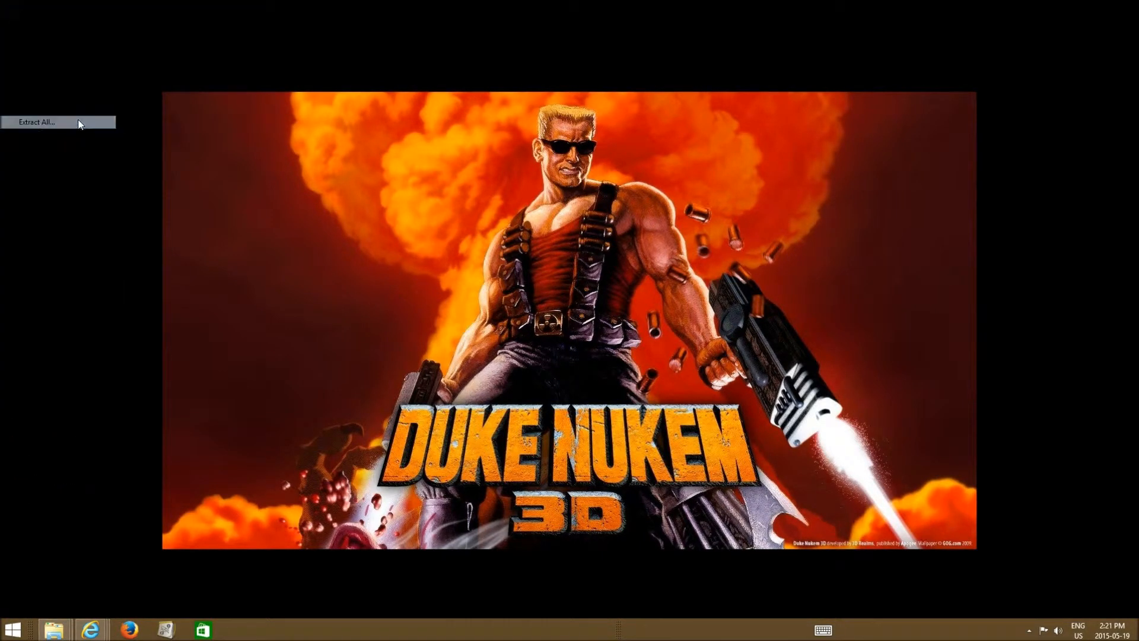
pyautogui.click(680, 430)
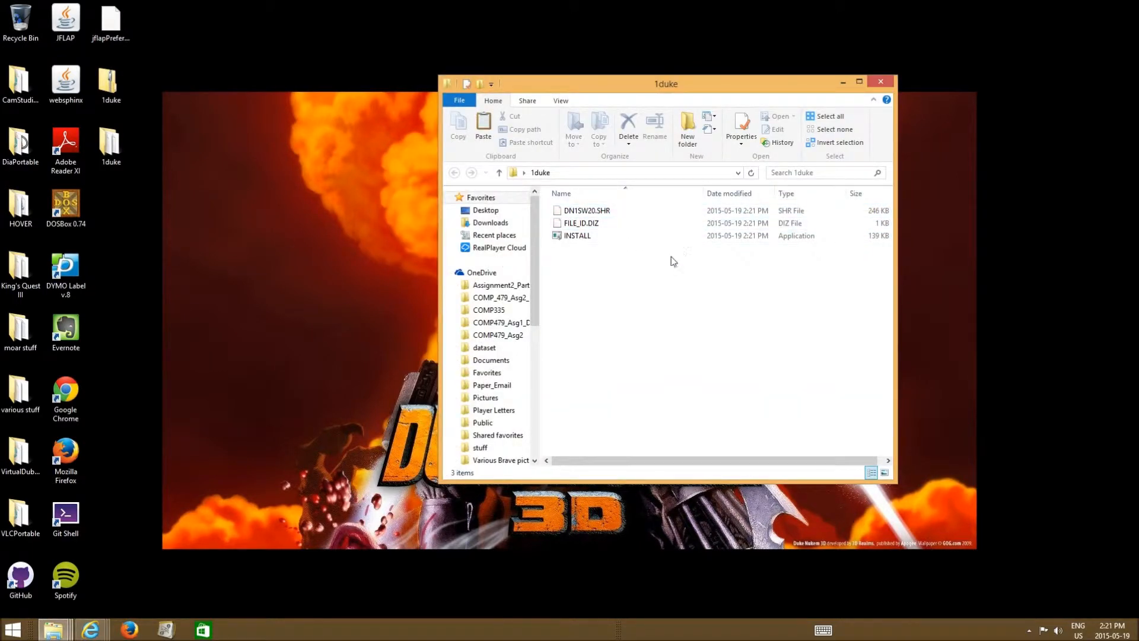
# Try running INSTALL from the 1duke folder directly in Windows, continue past its title screen, quit it and put the folder window away
pyautogui.doubleClick(666, 237)
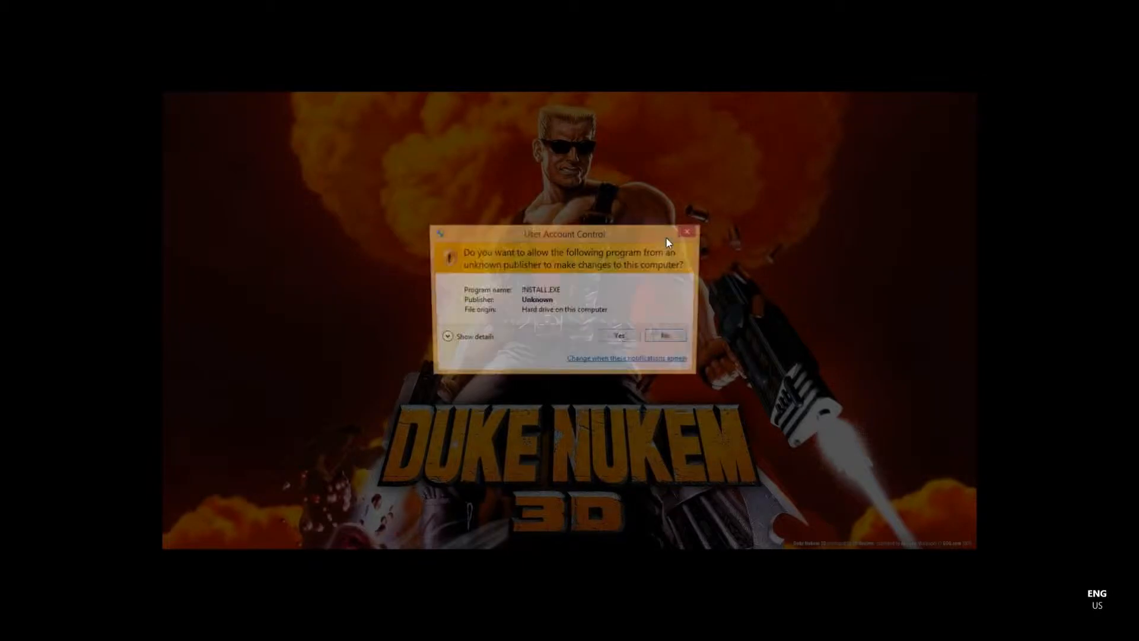
pyautogui.click(616, 336)
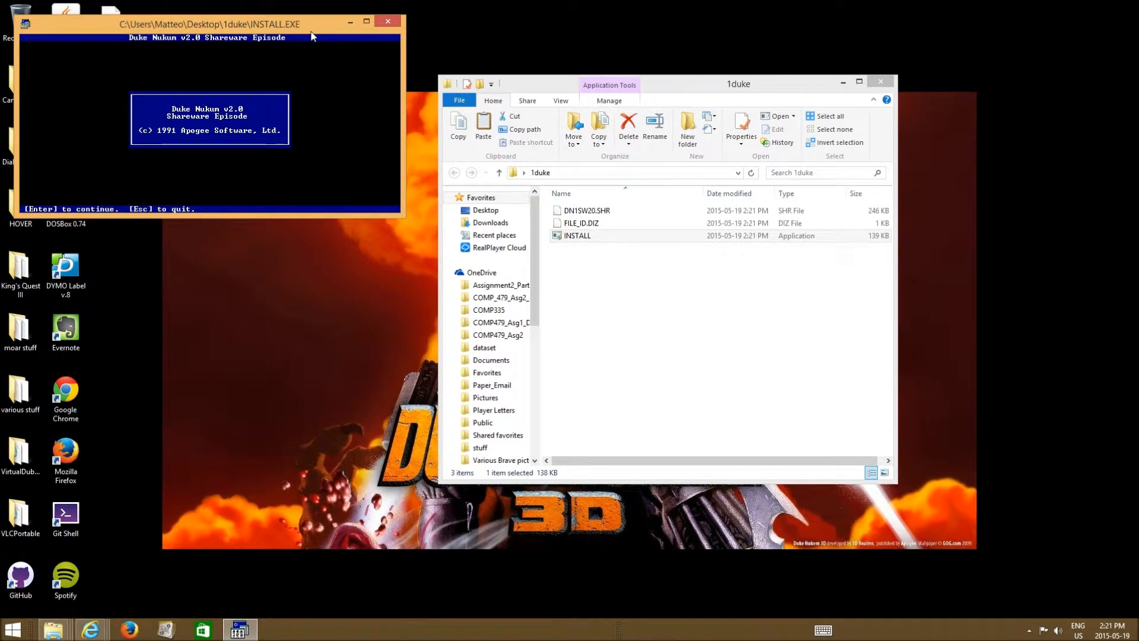
pyautogui.press('Return')
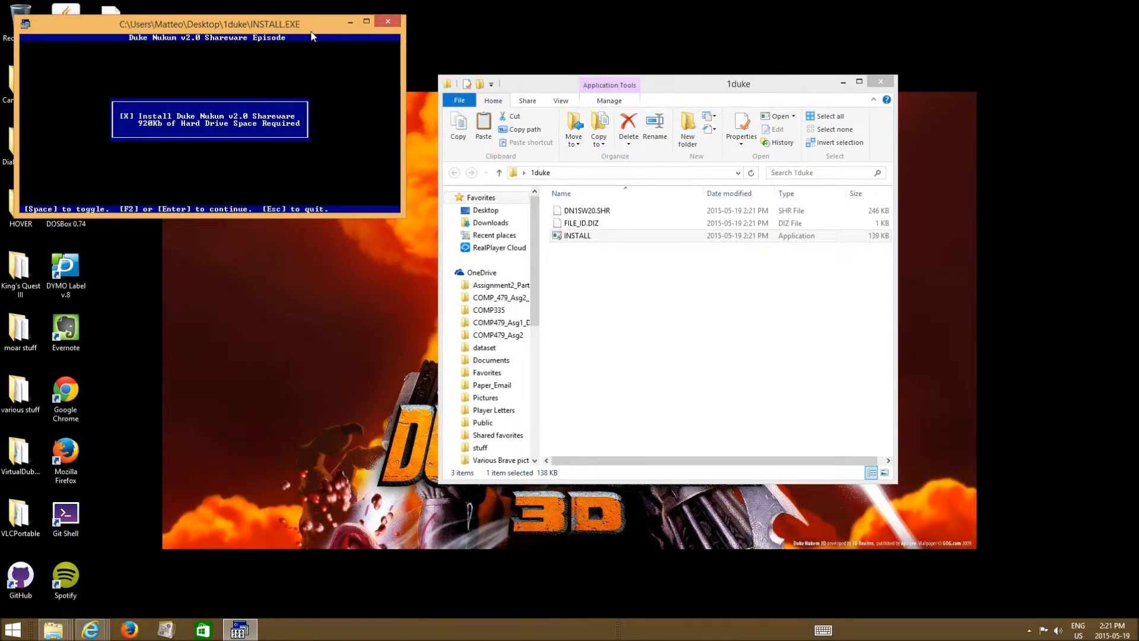
pyautogui.click(386, 23)
pyautogui.click(635, 340)
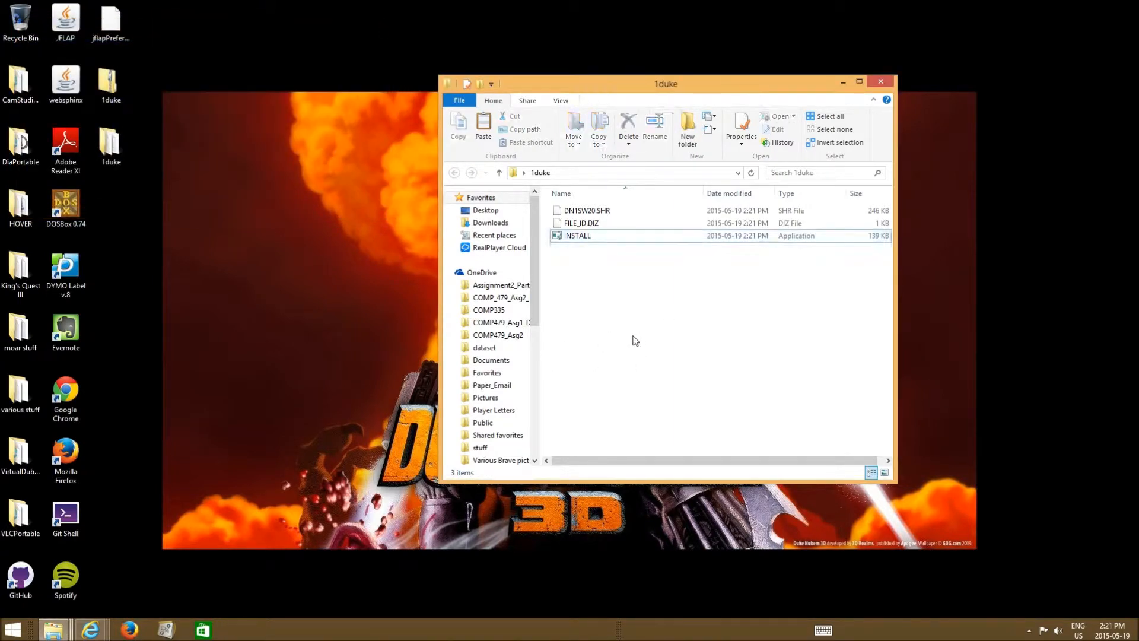
pyautogui.click(842, 81)
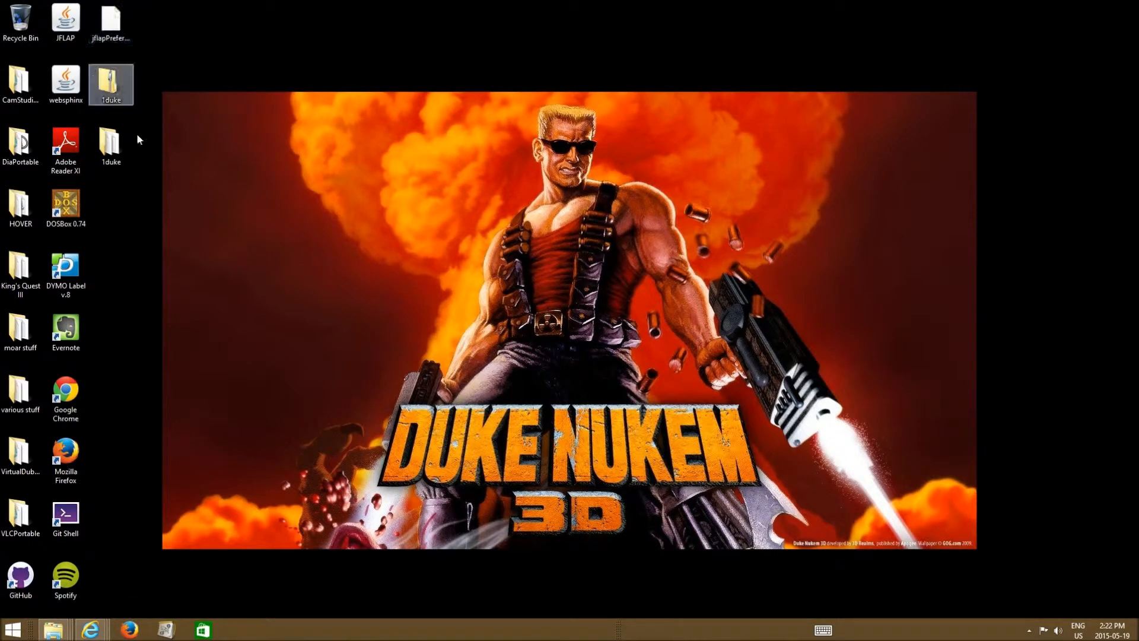
pyautogui.doubleClick(77, 202)
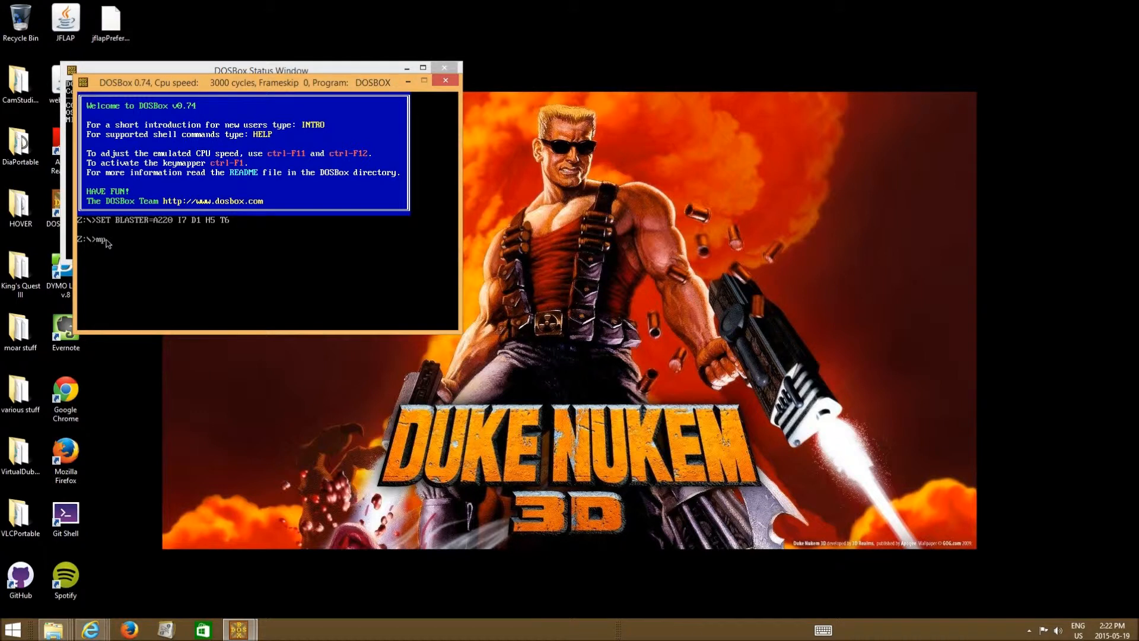
pyautogui.press('BackSpace')
pyautogui.press('BackSpace')
pyautogui.write('ount')
pyautogui.click(442, 82)
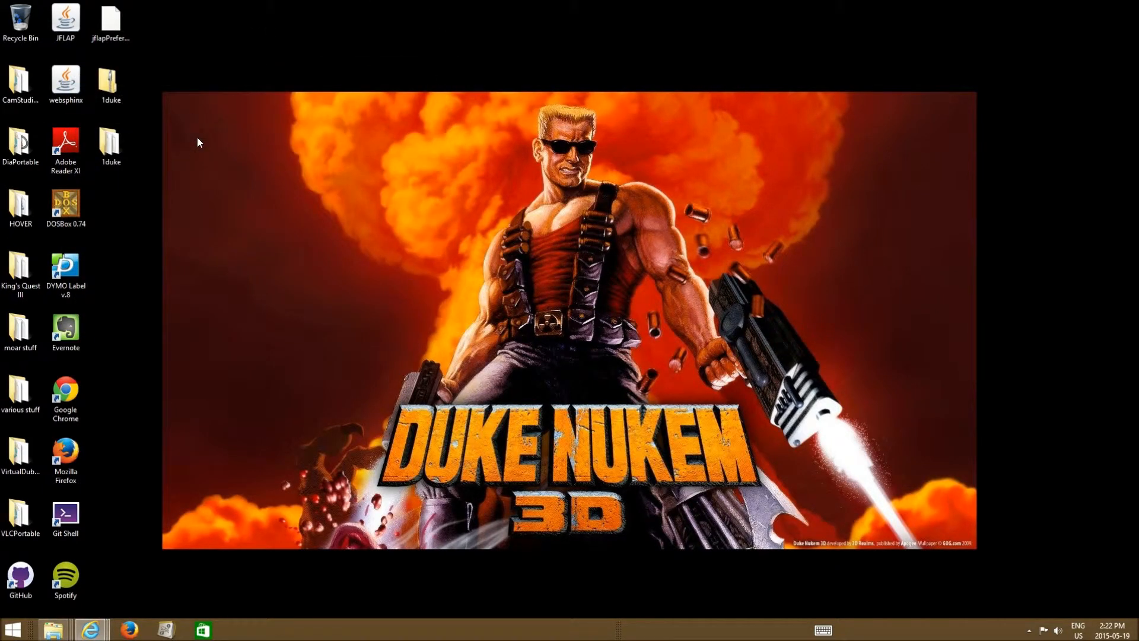
# Create a desktop folder named DOS_Games, open it to view its contents and close it
pyautogui.rightClick(209, 199)
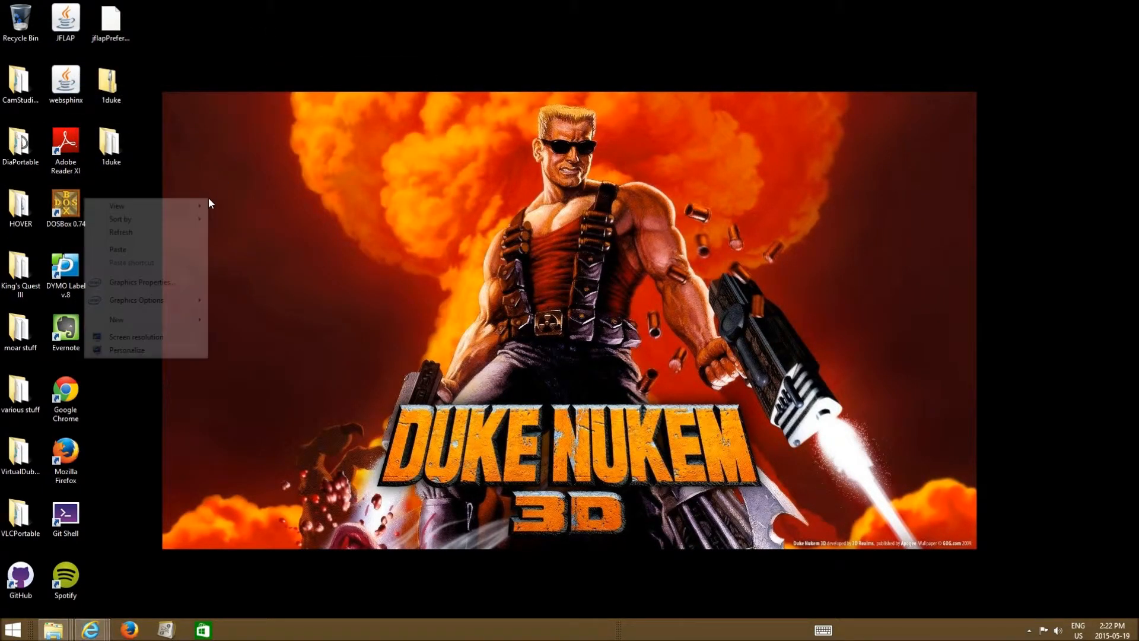
pyautogui.moveTo(140, 323)
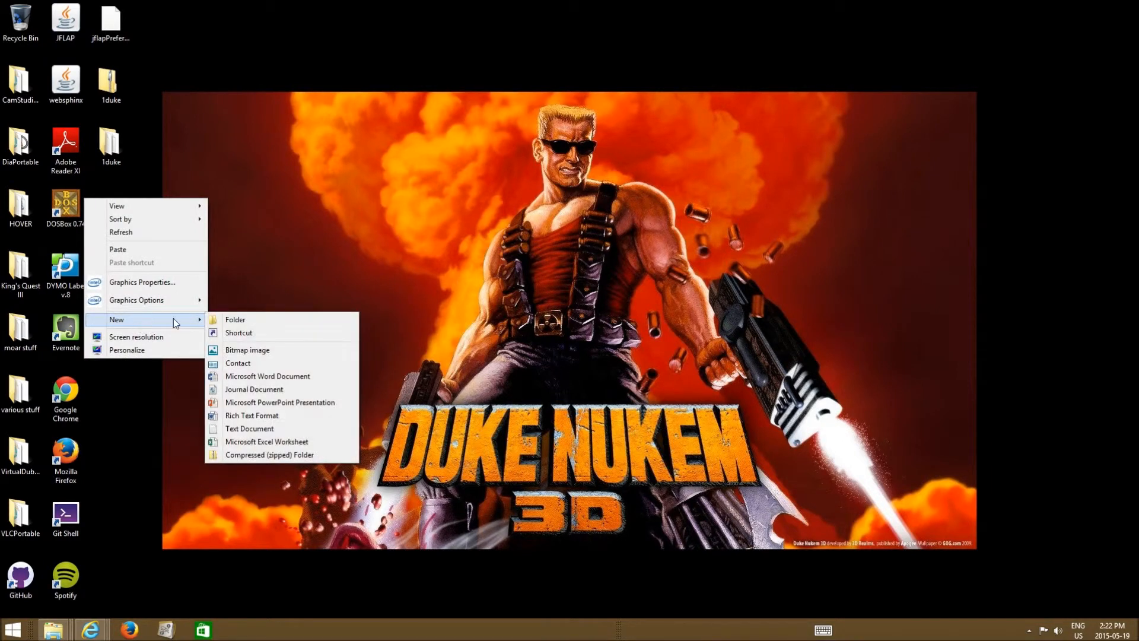
pyautogui.click(213, 315)
pyautogui.write('DOS_Ga')
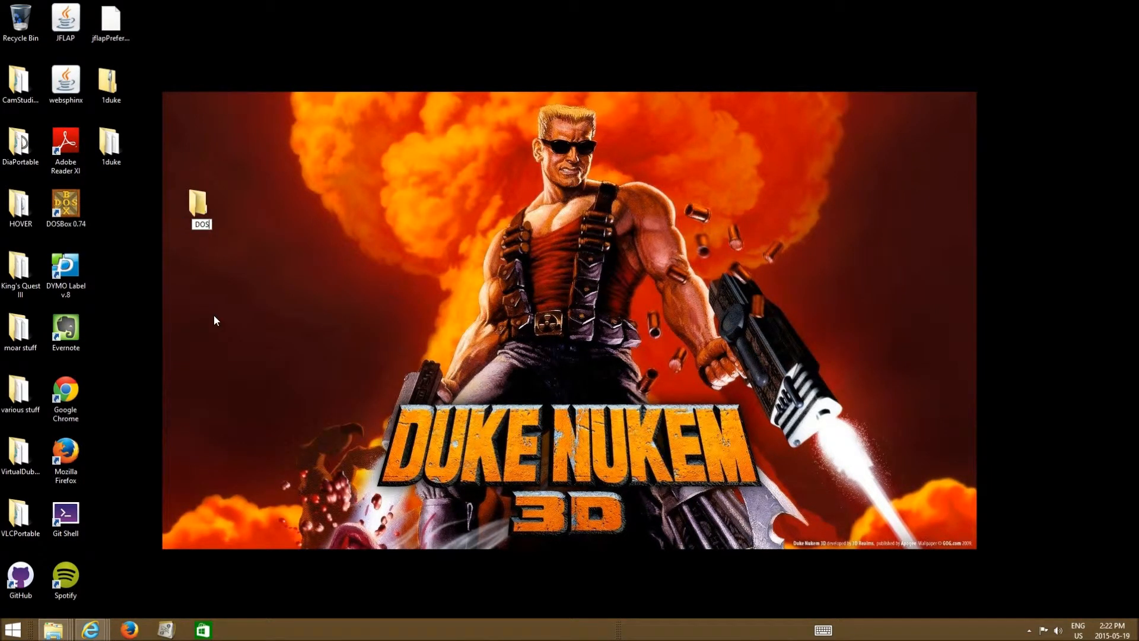
pyautogui.write('mes')
pyautogui.press('Return')
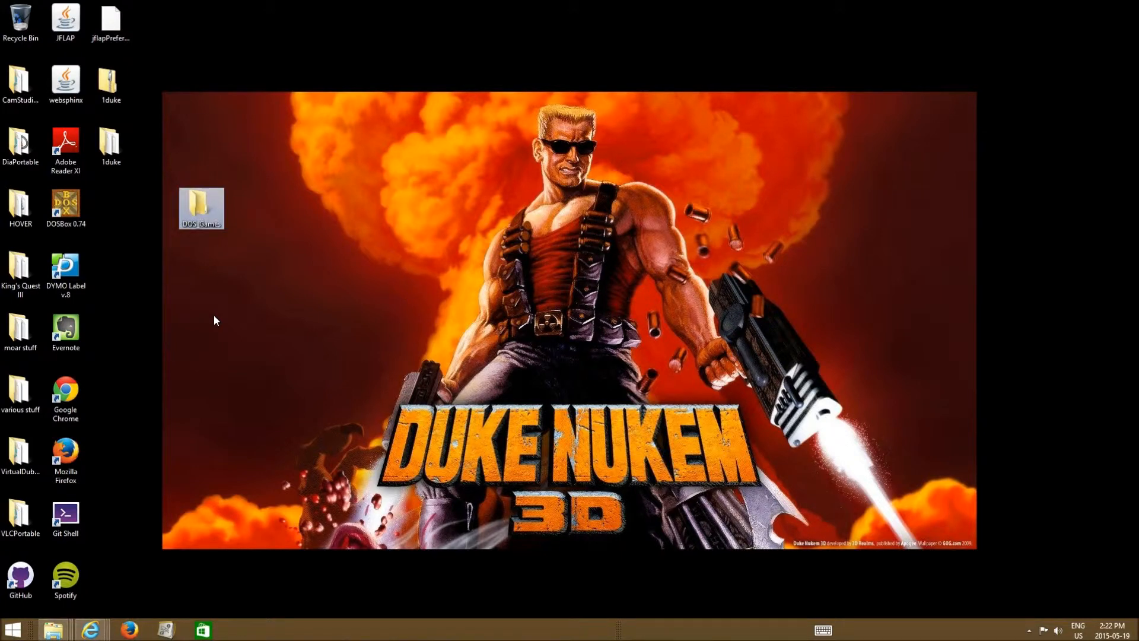
pyautogui.press('Return')
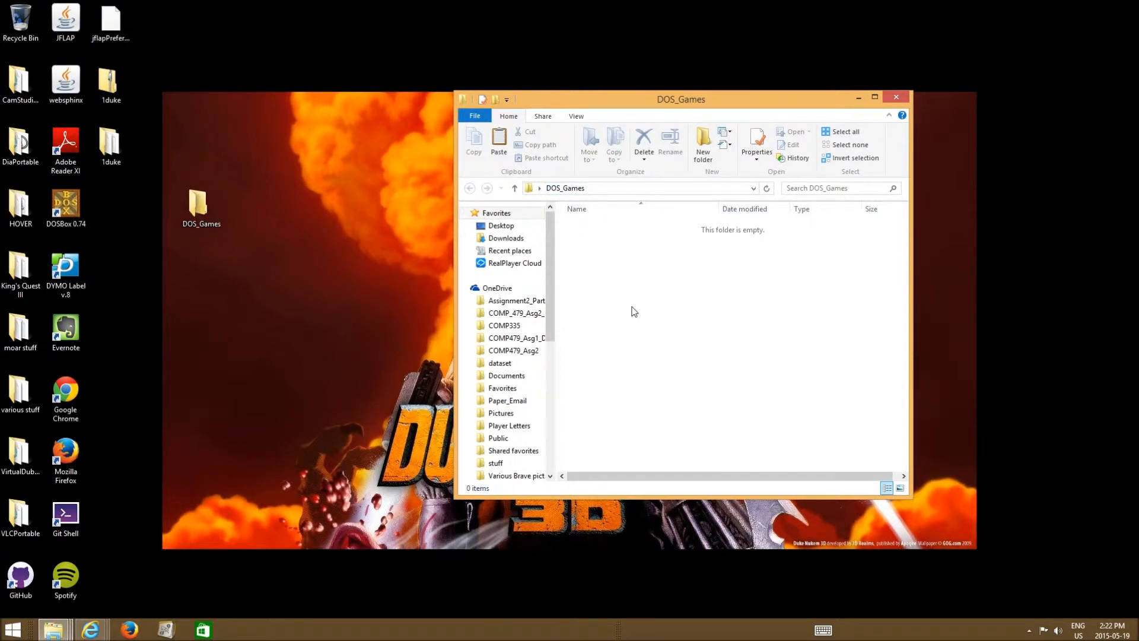
pyautogui.click(895, 98)
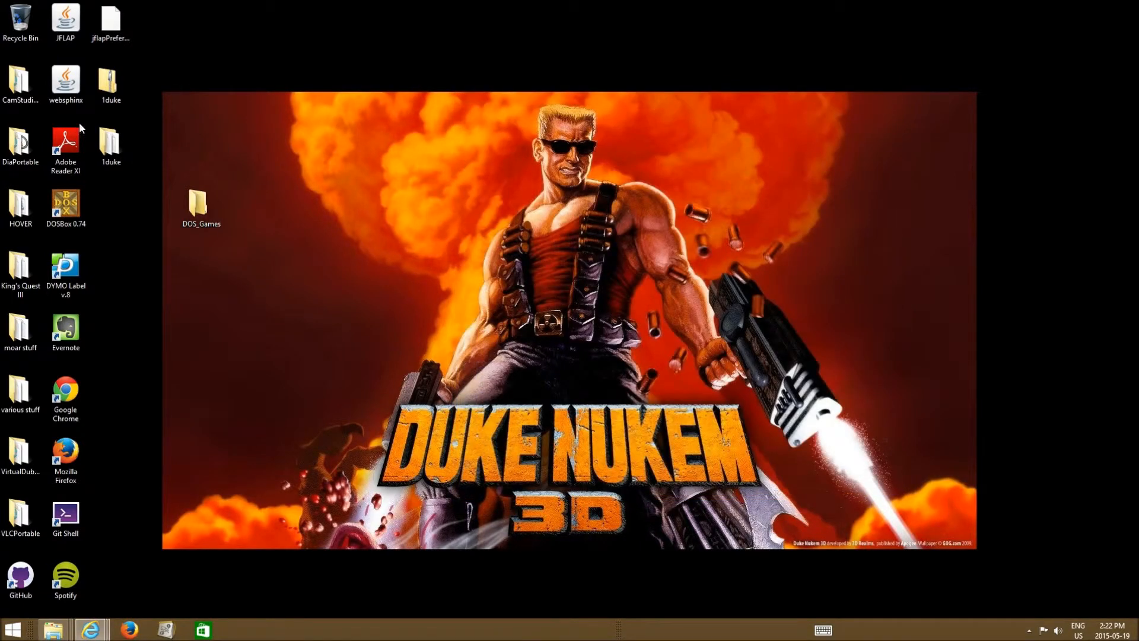
# Move the extracted 1duke folder into DOS_Games and check the folder's contents
pyautogui.click(111, 145)
pyautogui.moveTo(120, 153); pyautogui.dragTo(200, 206)
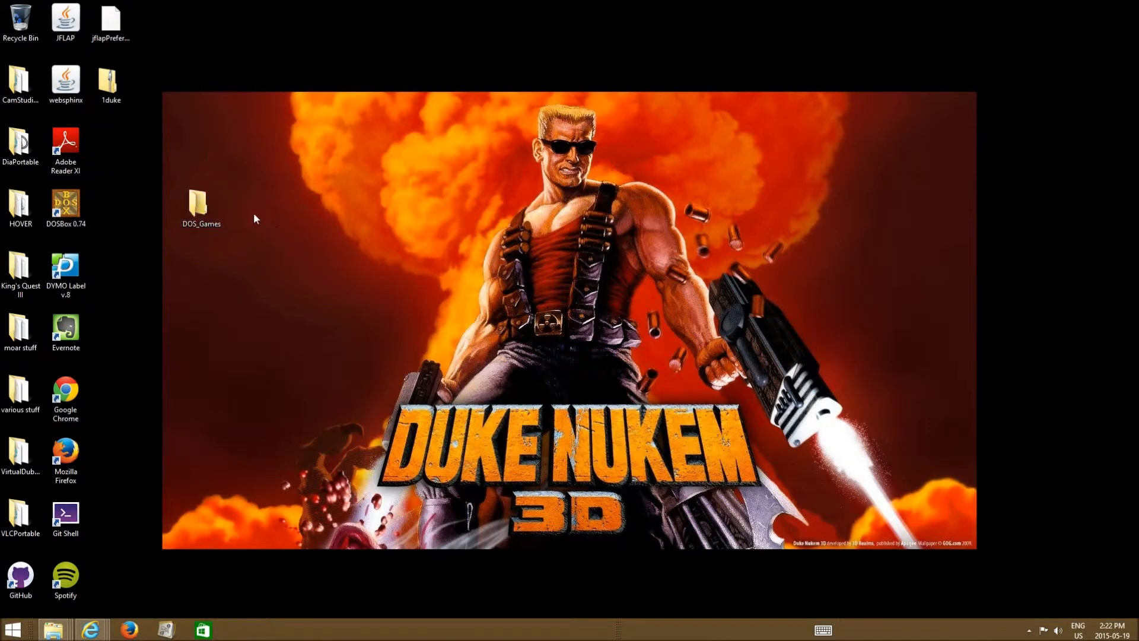
pyautogui.doubleClick(206, 206)
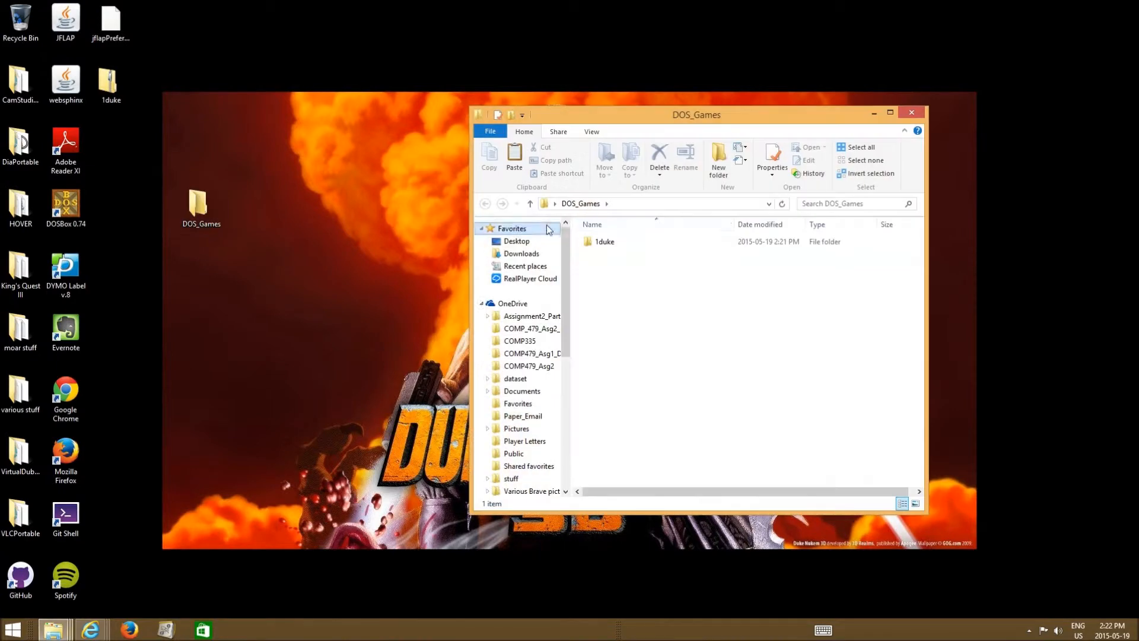
pyautogui.click(913, 113)
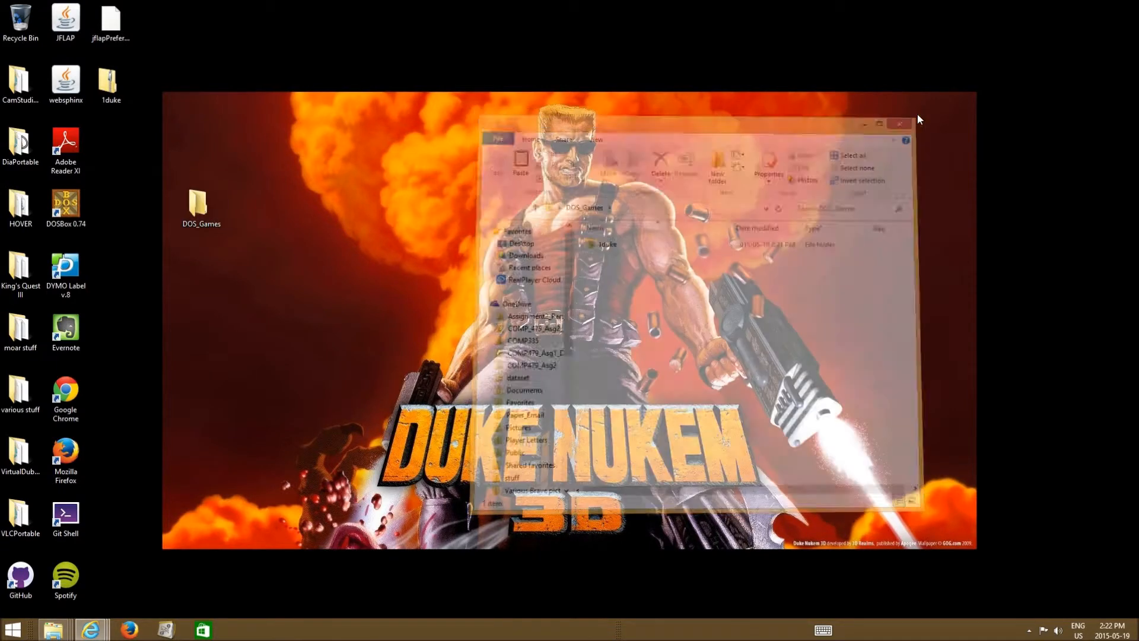
# Start DOSBox 0.74 from the desktop and close it again
pyautogui.doubleClick(66, 201)
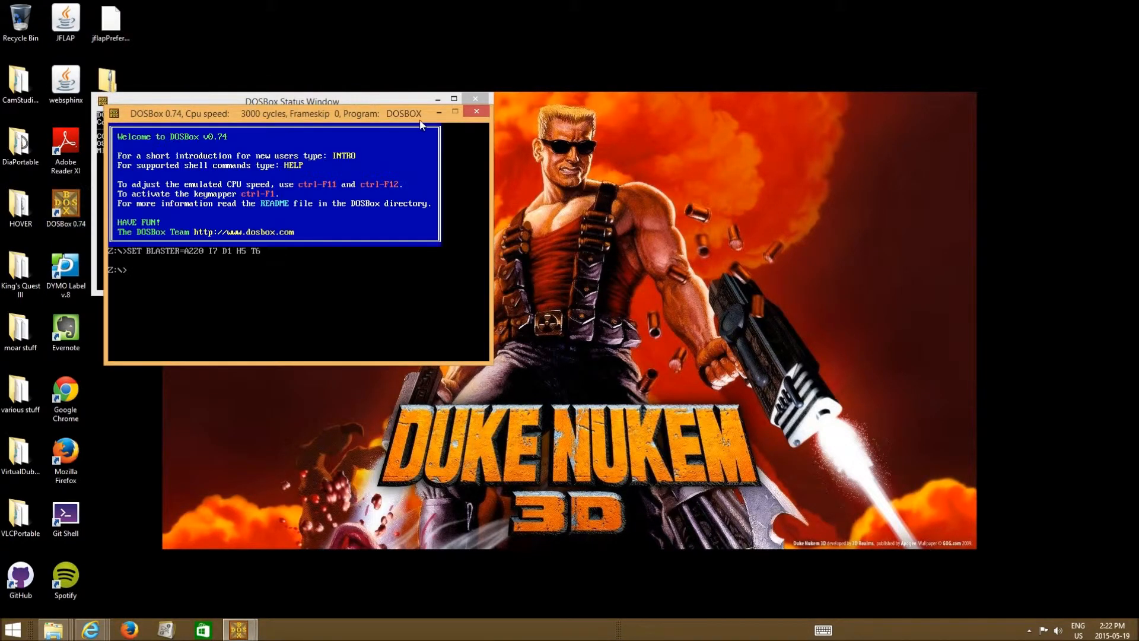
pyautogui.click(481, 113)
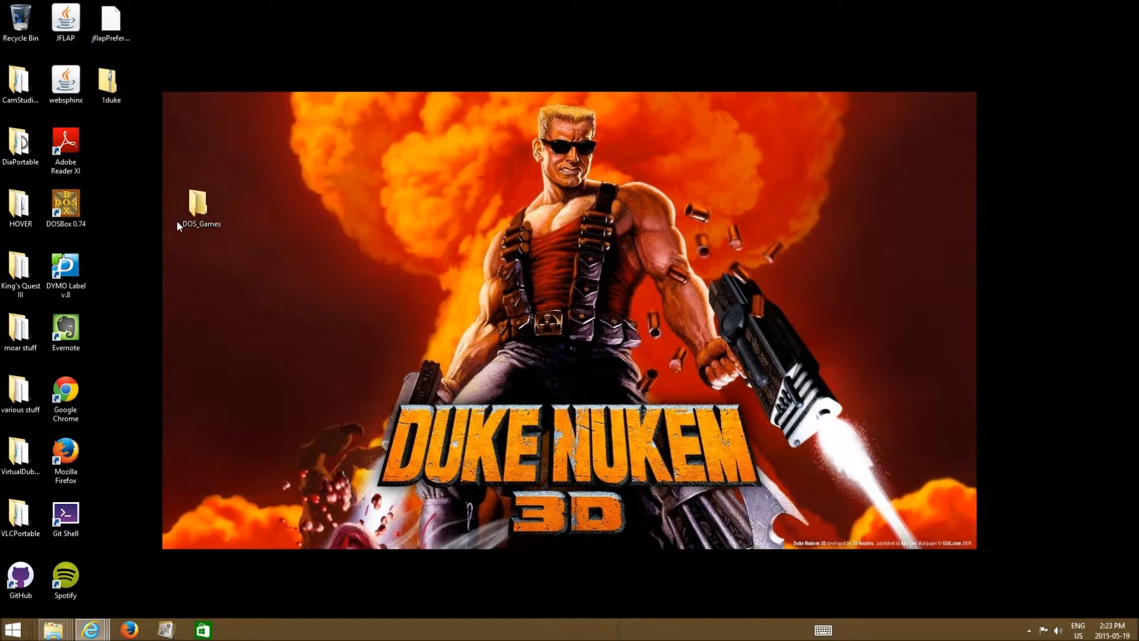
# View the properties of the desktop DOS_Games folder and highlight its location path
pyautogui.click(195, 223)
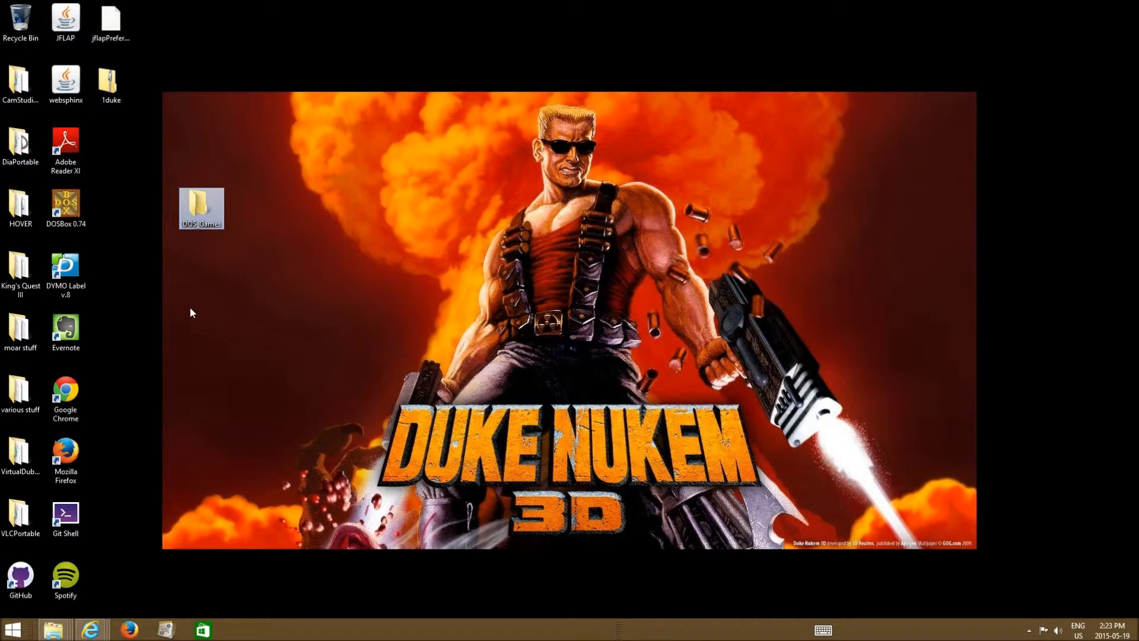
pyautogui.rightClick(205, 211)
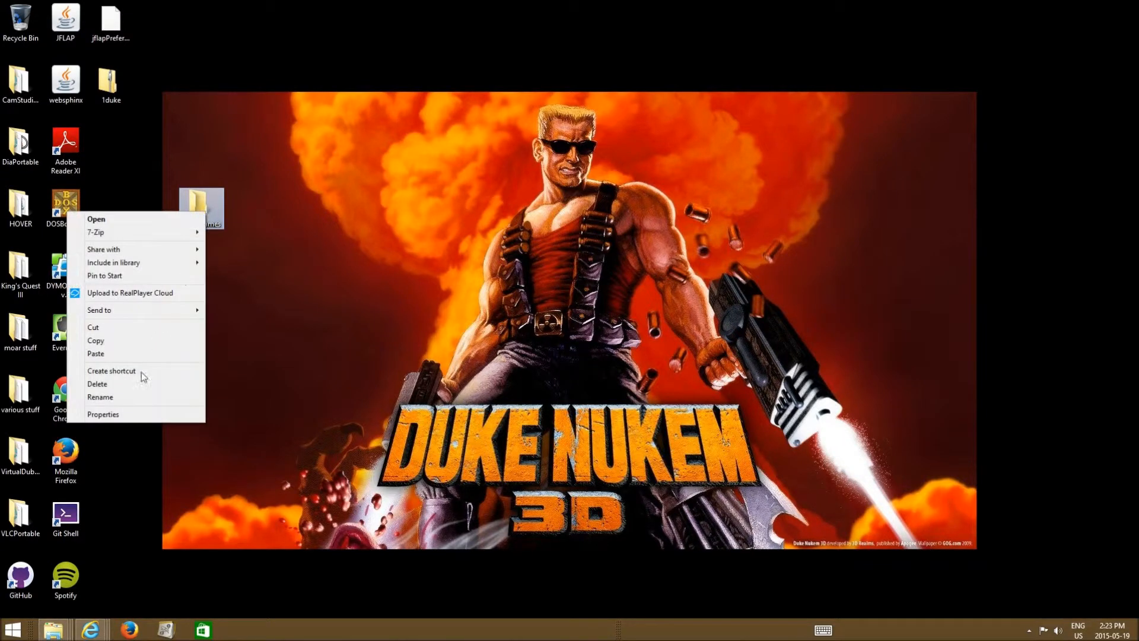
pyautogui.click(124, 415)
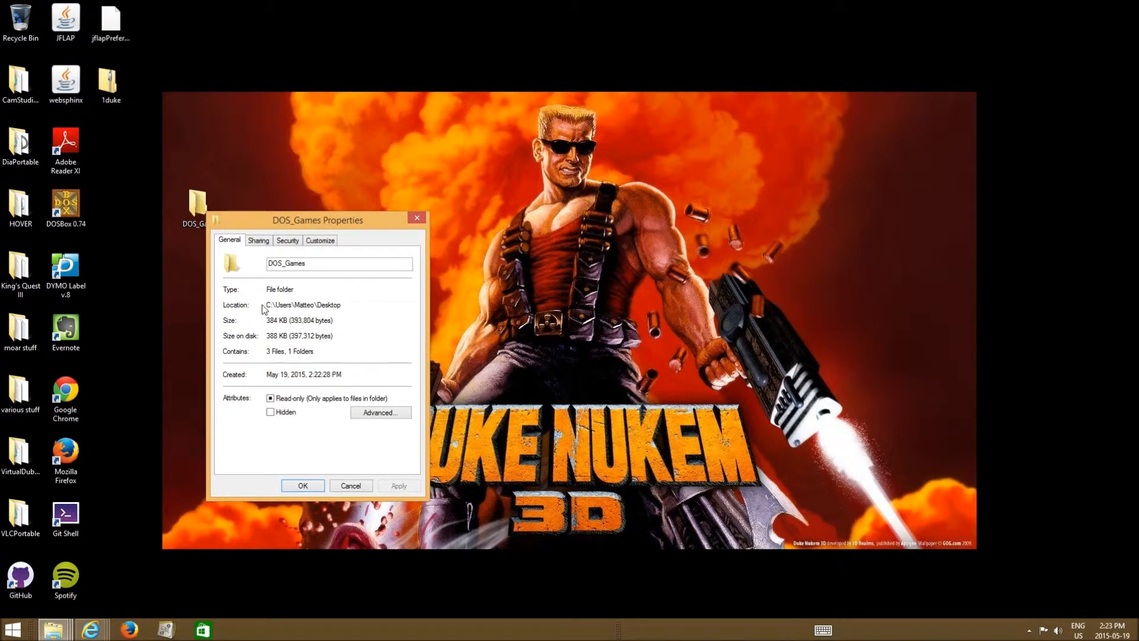
pyautogui.moveTo(341, 304); pyautogui.dragTo(264, 325)
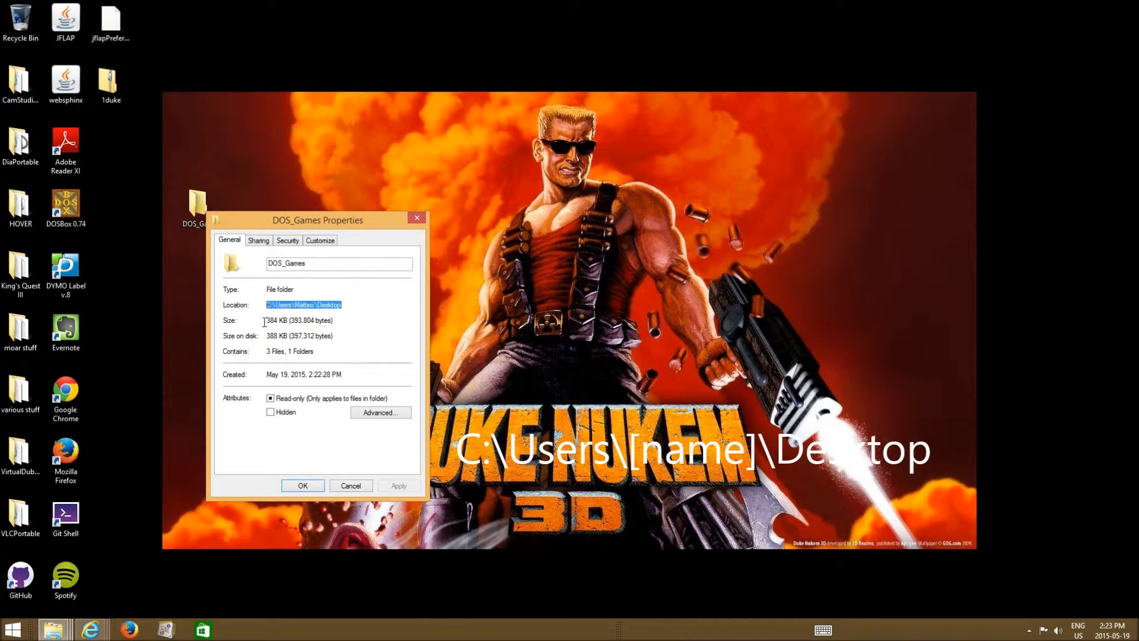
# Start DOSBox 0.74, place its window beside the folder properties and minimize the DOSBox status window
pyautogui.doubleClick(78, 216)
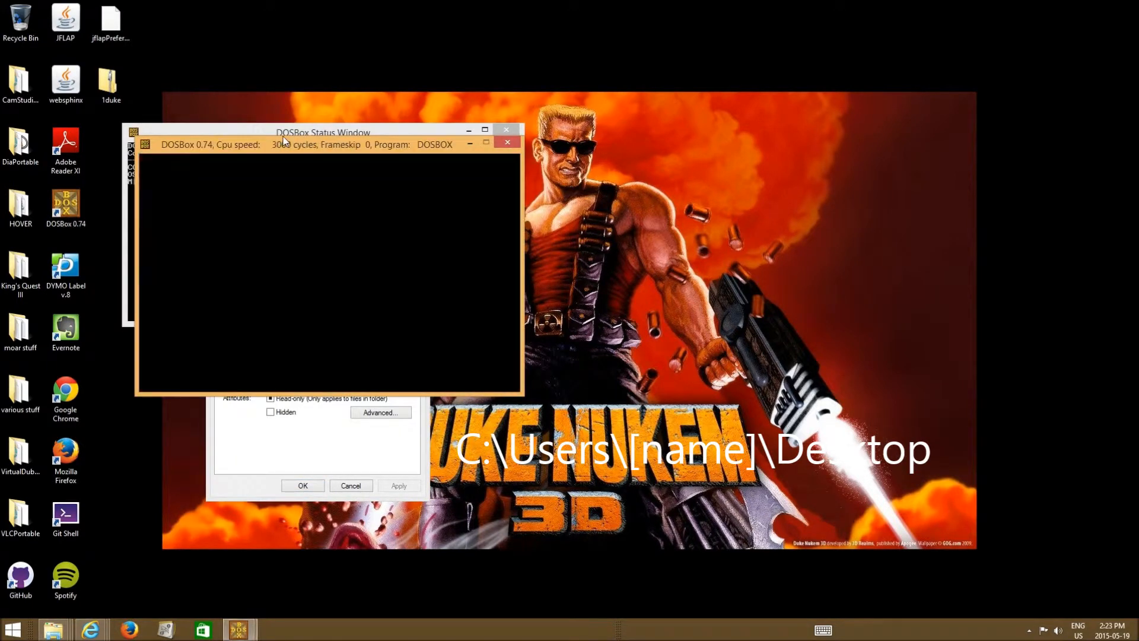
pyautogui.moveTo(283, 149); pyautogui.dragTo(722, 154)
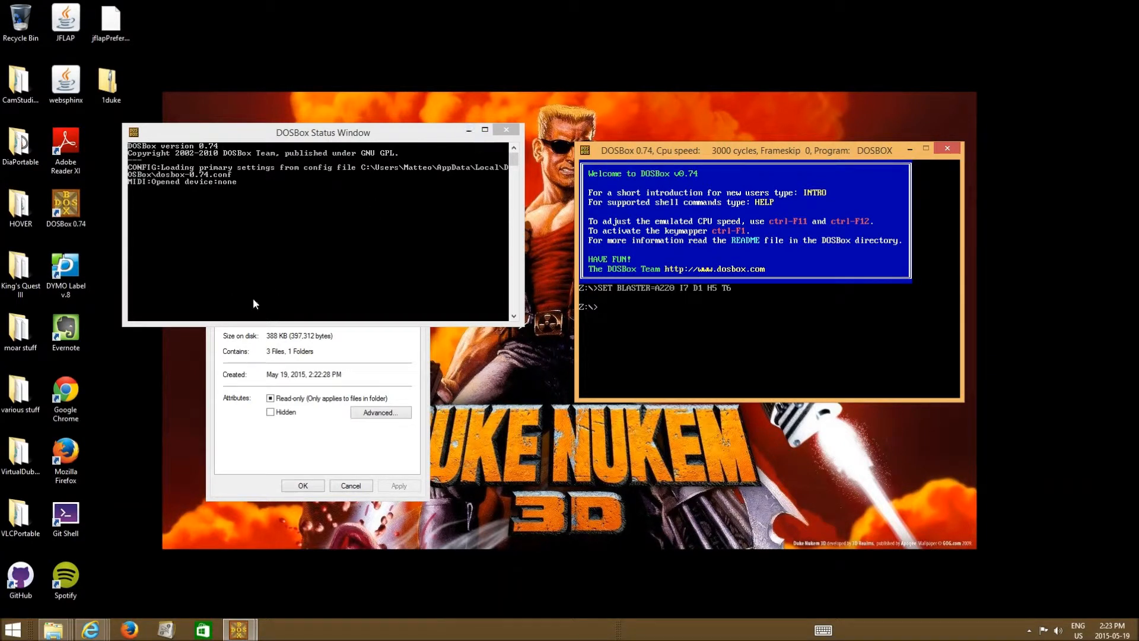
pyautogui.click(469, 130)
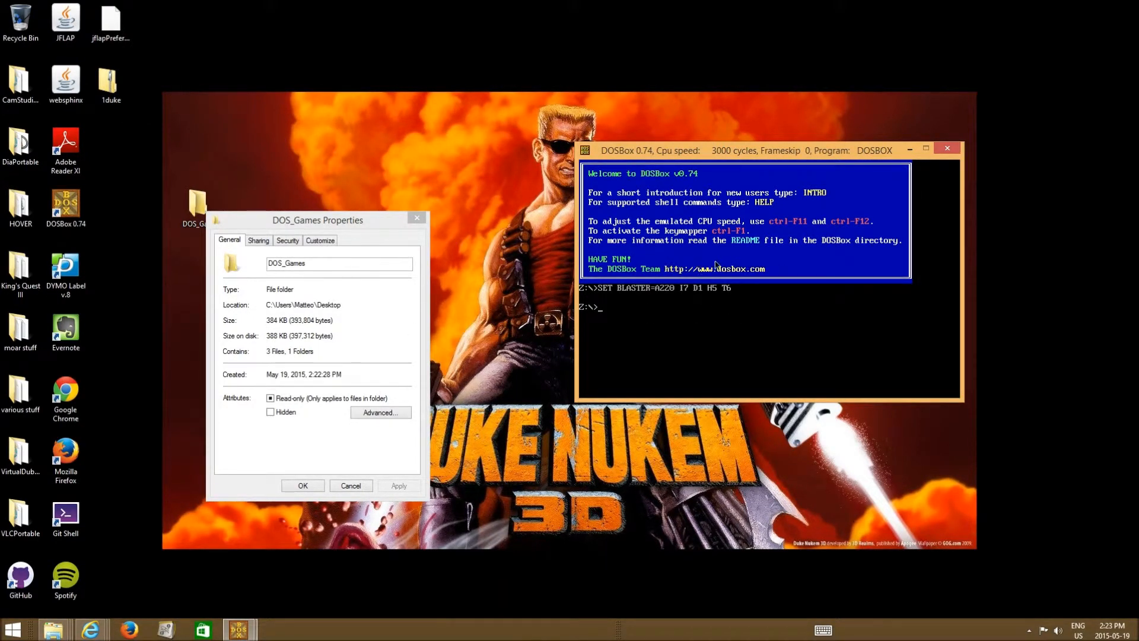
# Mount the desktop DOS_Games folder as drive C in DOSBox, using its full path under the Windows user's folder
pyautogui.write('ount C')
pyautogui.press('BackSpace')
pyautogui.press('BackSpace')
pyautogui.write('C C:\\Users')
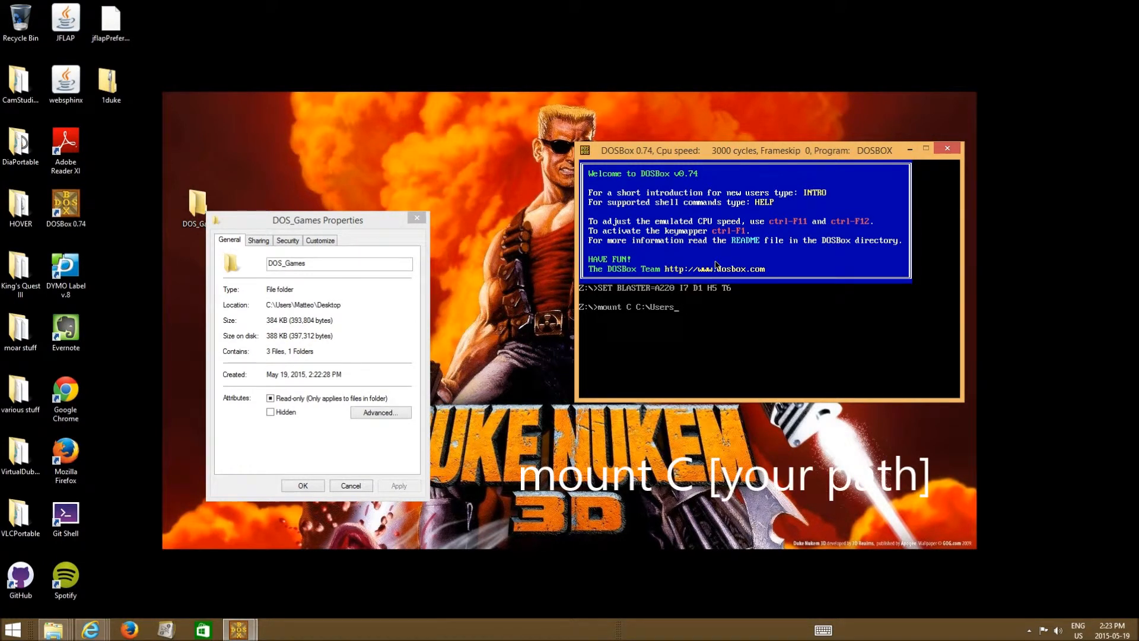
pyautogui.write('\\Matteo\\Deskto')
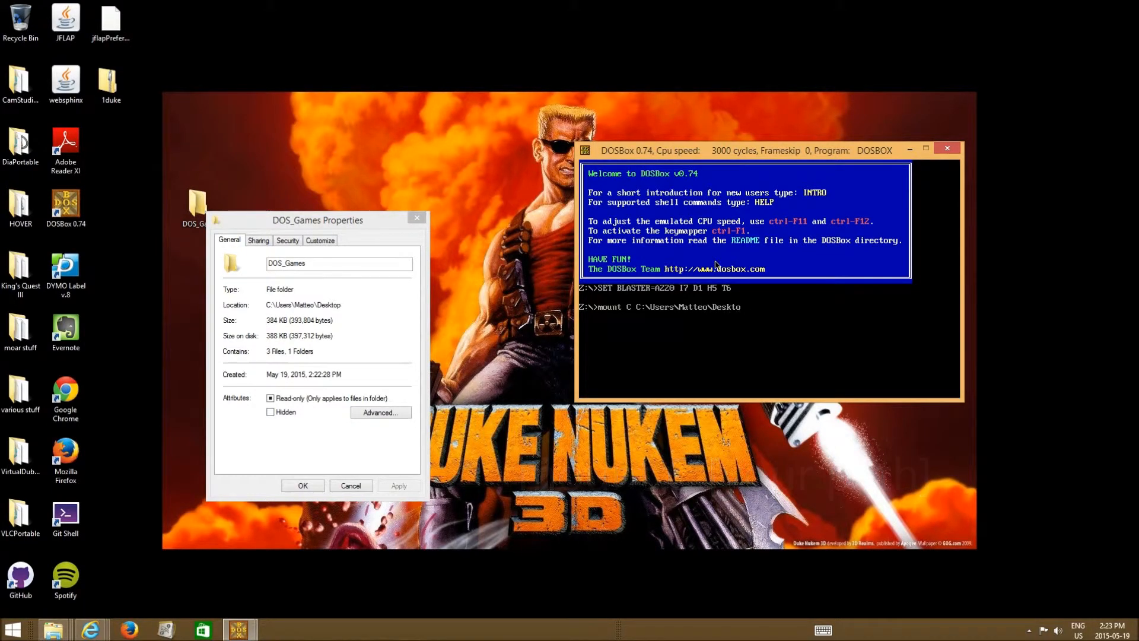
pyautogui.write('p\\DOS_Games')
pyautogui.press('Return')
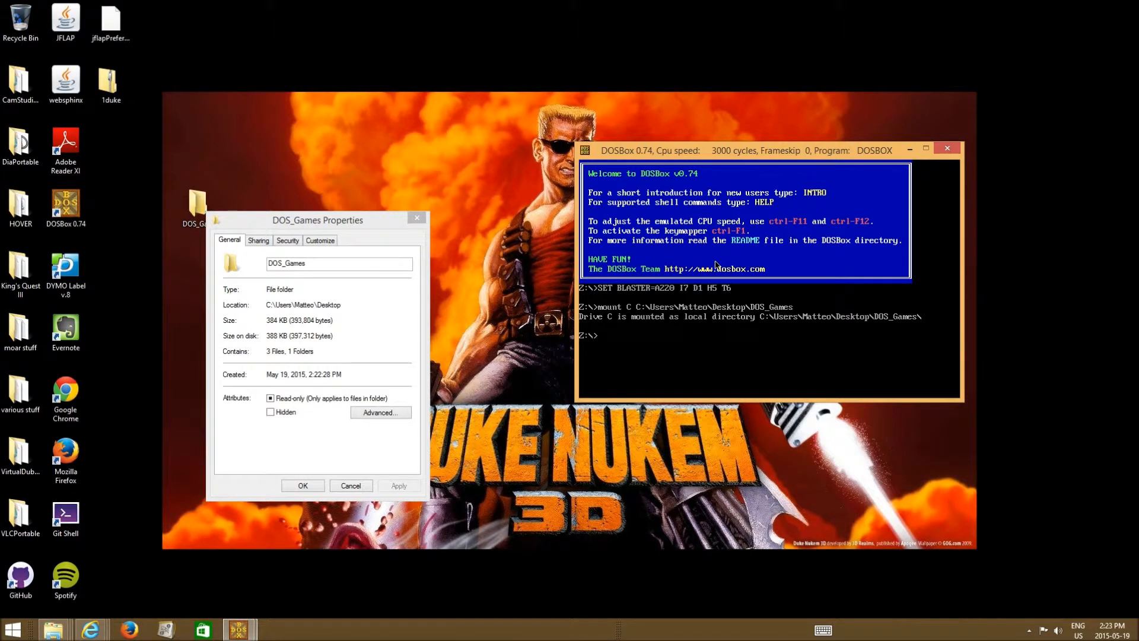
# Switch to the mounted drive C: and list its contents with dir
pyautogui.write('C:')
pyautogui.press('Return')
pyautogui.write('dir')
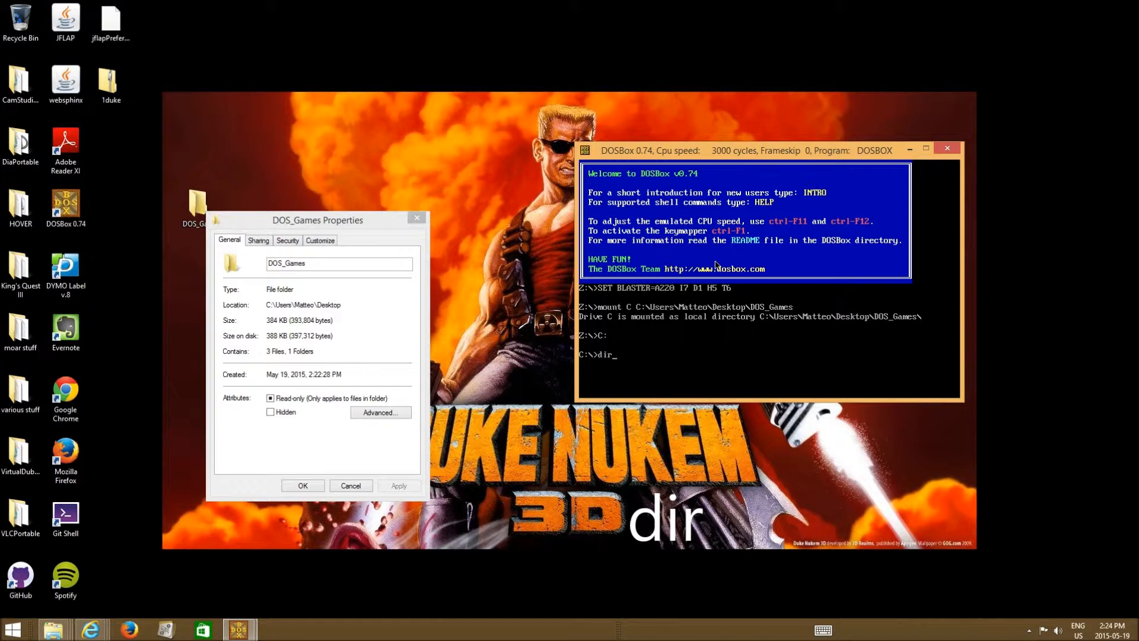
pyautogui.press('Return')
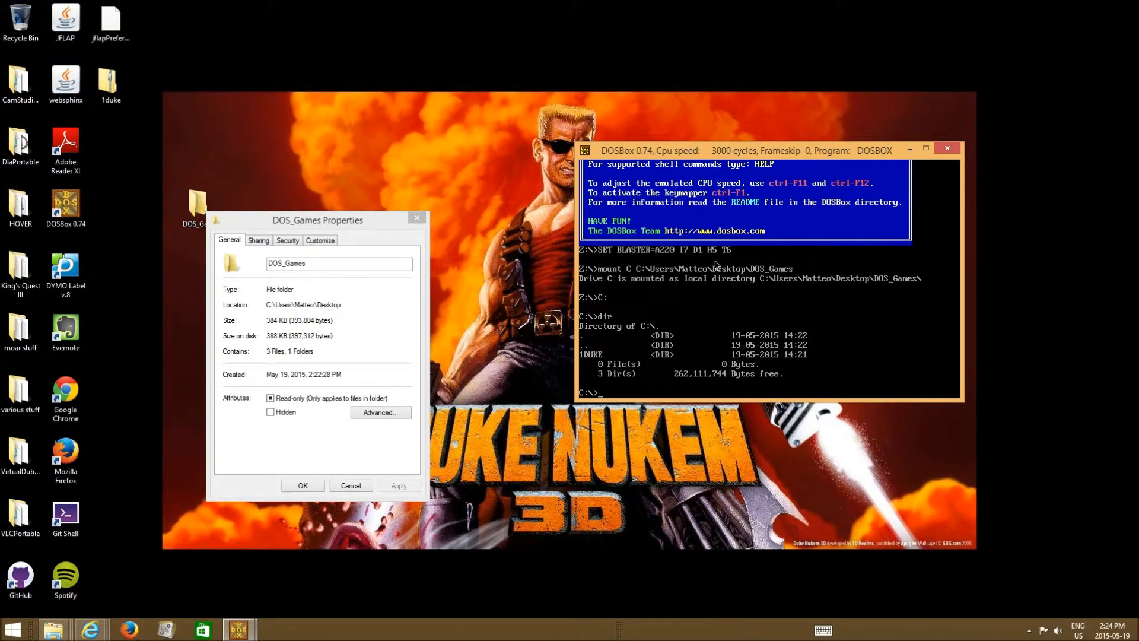
# Change to the 1DUKE directory and list its files with dir
pyautogui.write('cd 1DUKE')
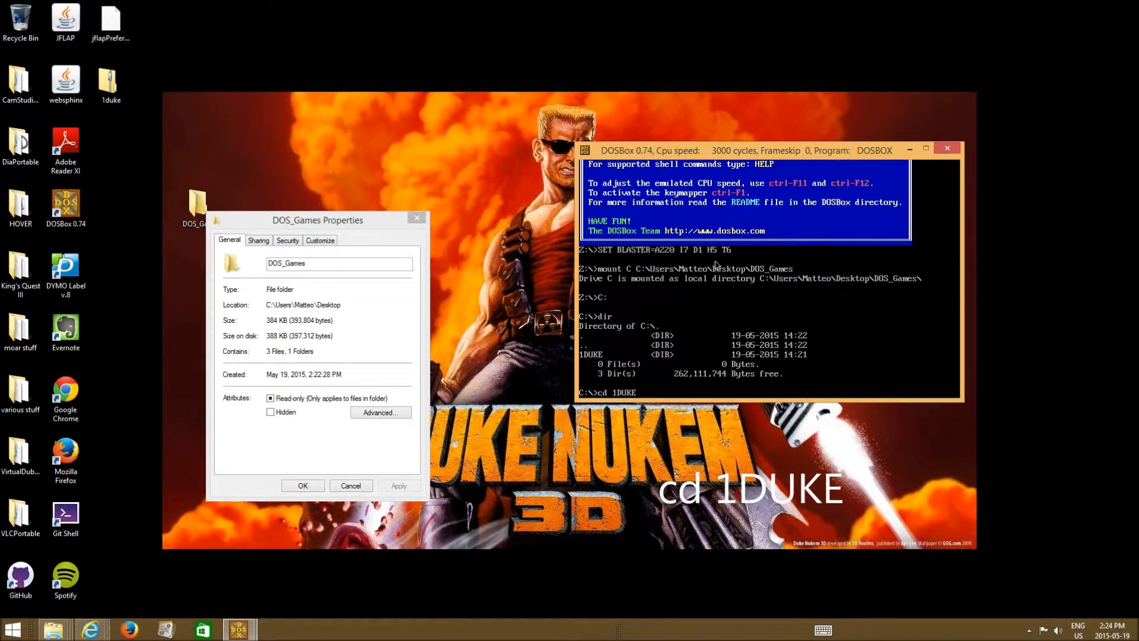
pyautogui.press('Return')
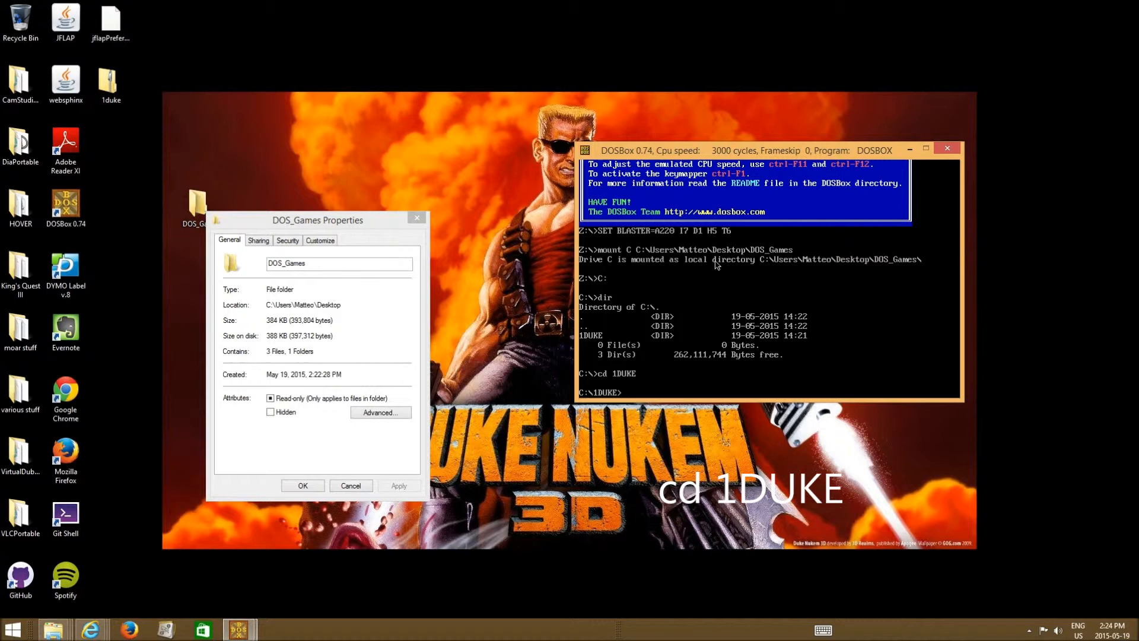
pyautogui.write('dir')
pyautogui.press('Return')
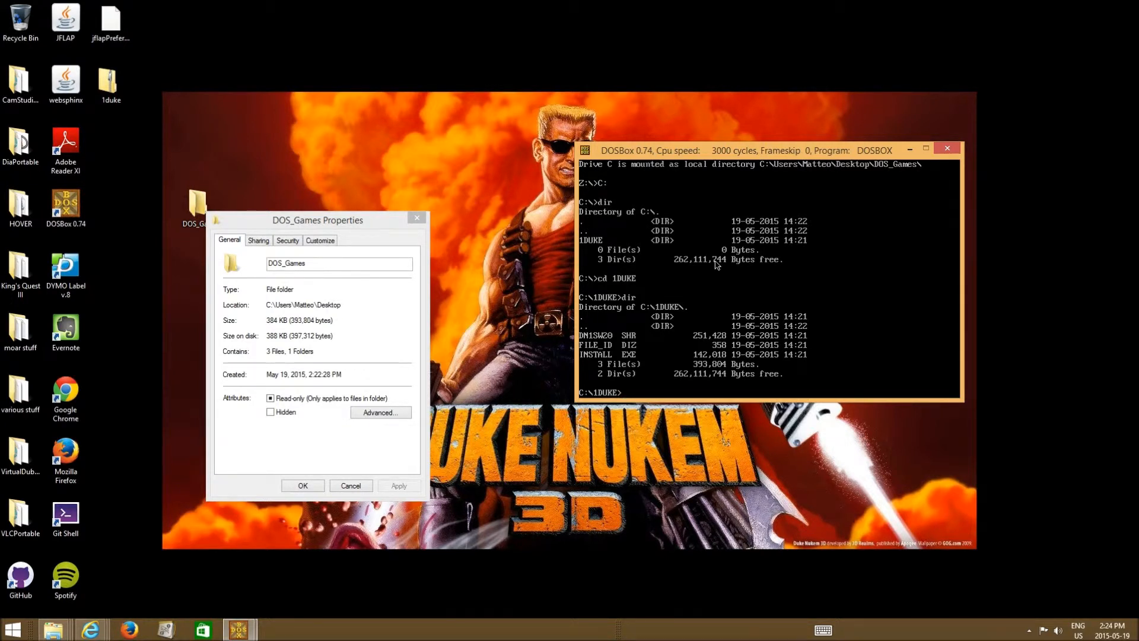
# Run install, select the Duke Nukum v2.0 Shareware option and install the game to C:\DUKE
pyautogui.write('nstall')
pyautogui.press('Return')
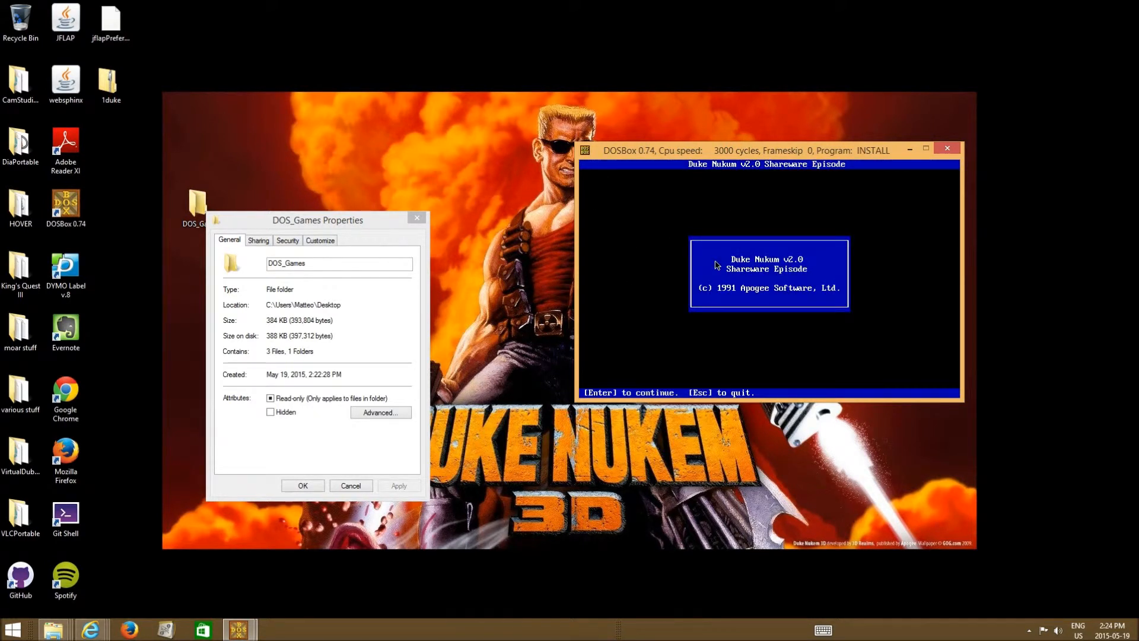
pyautogui.press('Return')
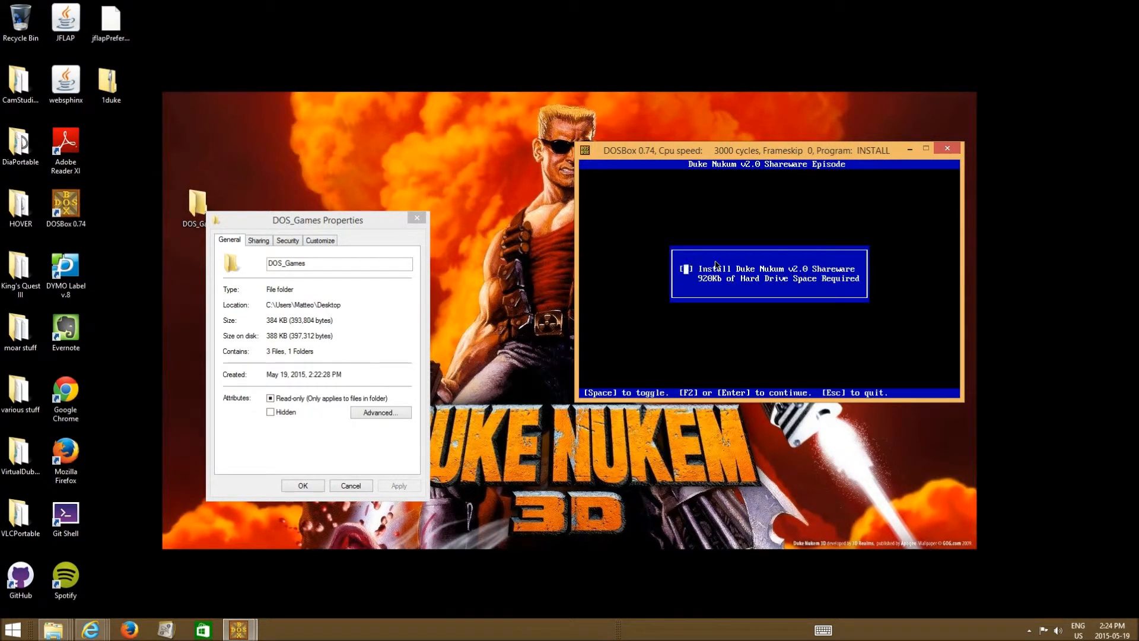
pyautogui.press('space')
pyautogui.press('Return')
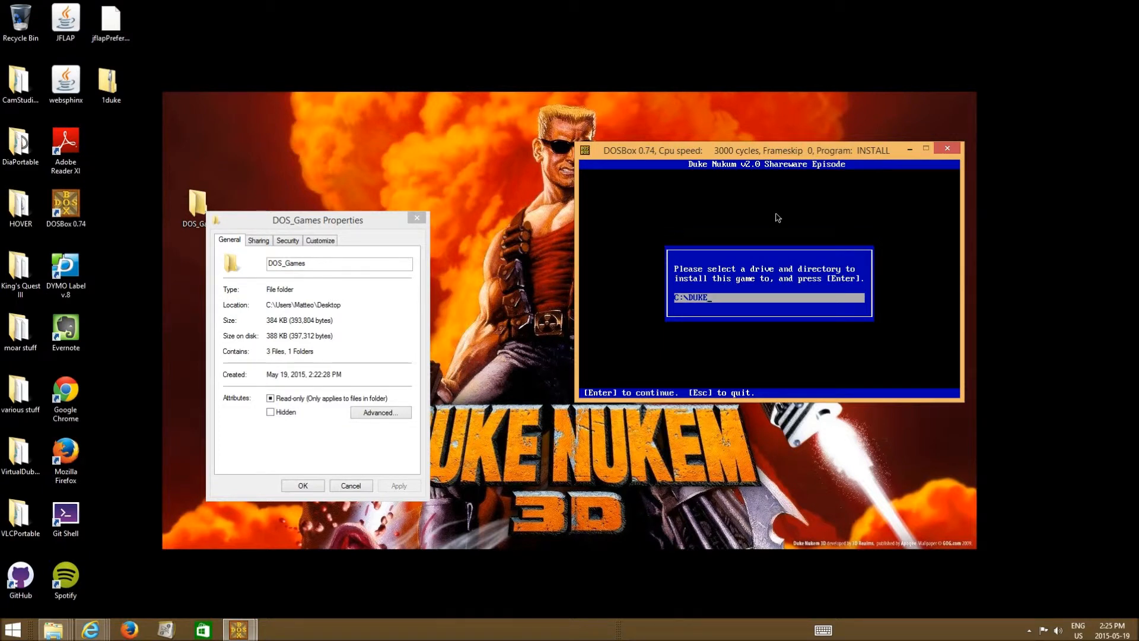
pyautogui.press('Return')
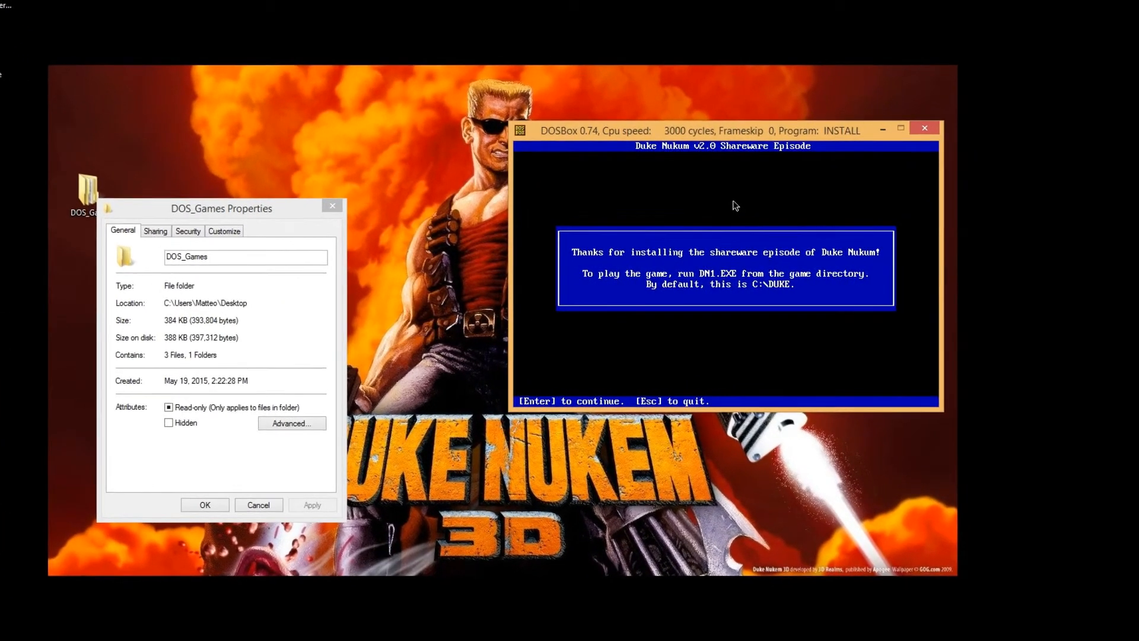
# Continue past the installer's thank-you message, look through nukum.txt and finish the installer
pyautogui.press('Return')
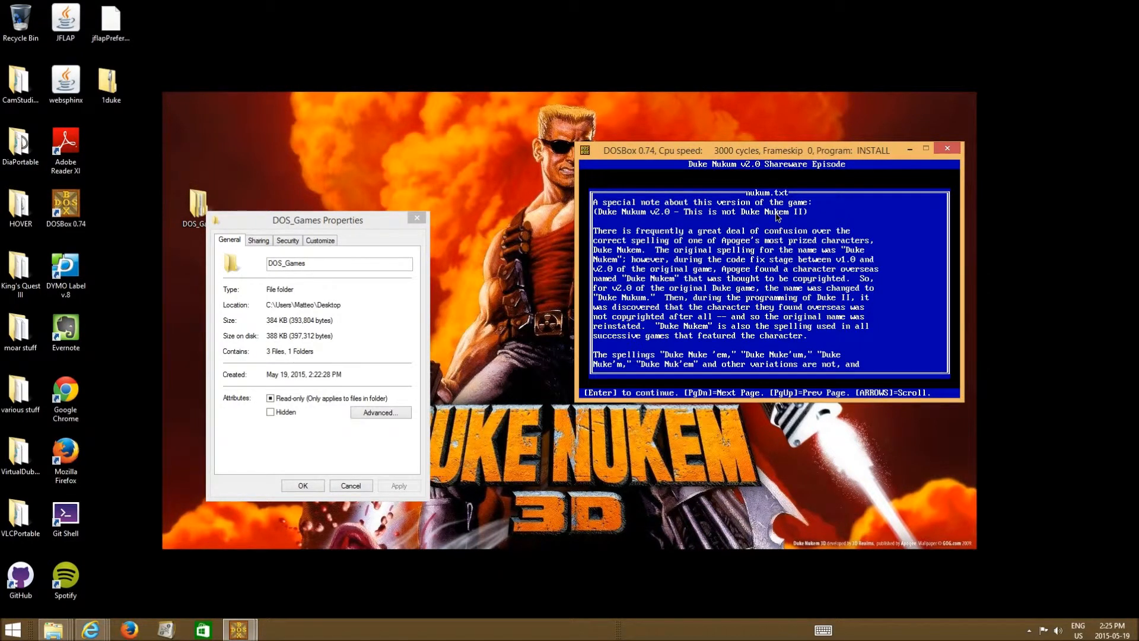
pyautogui.press('Down')
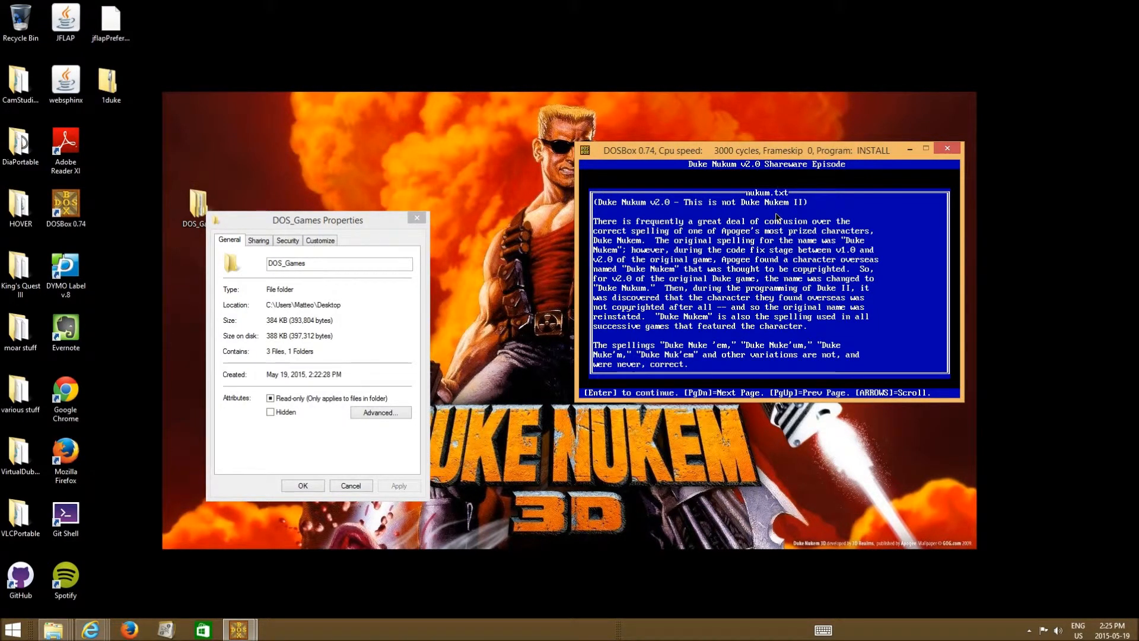
pyautogui.press('Return')
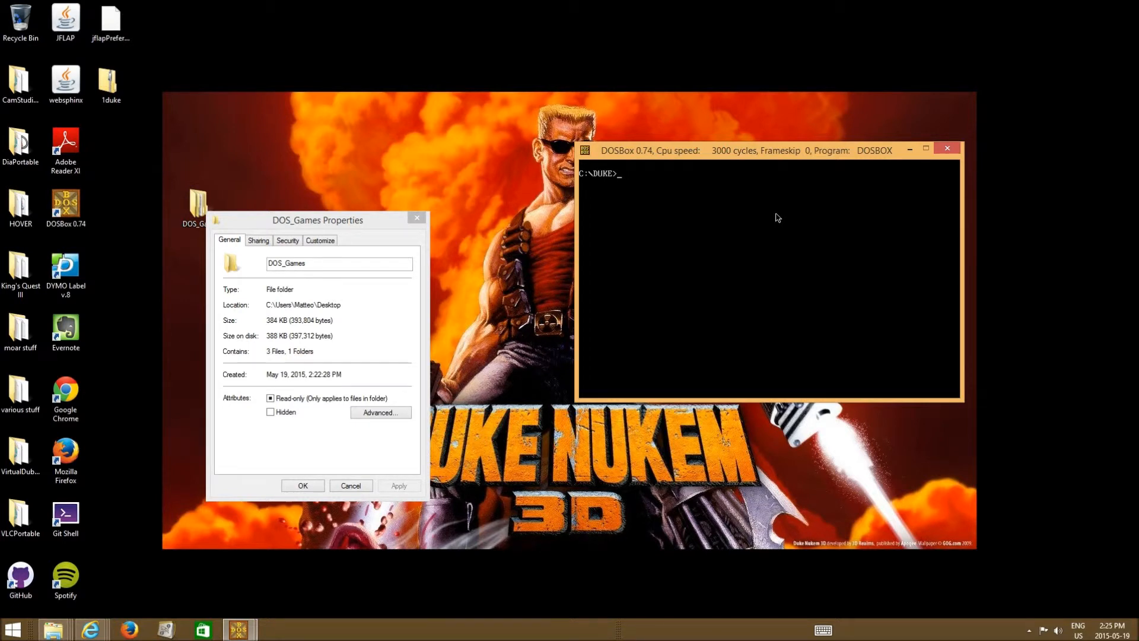
# List the files in C:\DUKE and launch the game with dn1
pyautogui.write('dir')
pyautogui.press('Return')
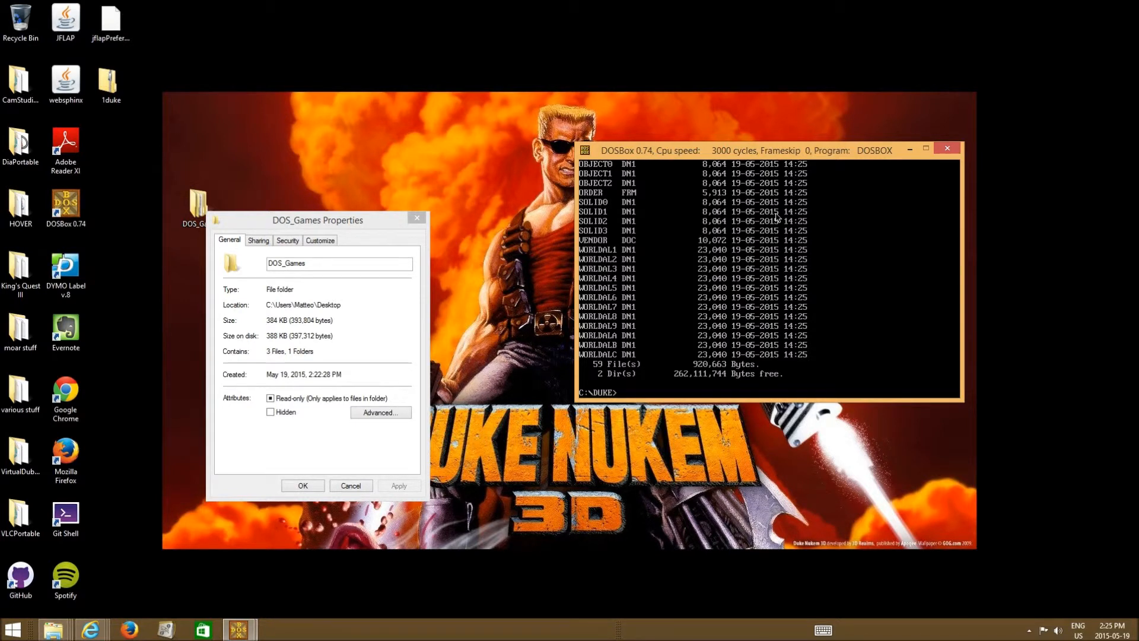
pyautogui.write('dn')
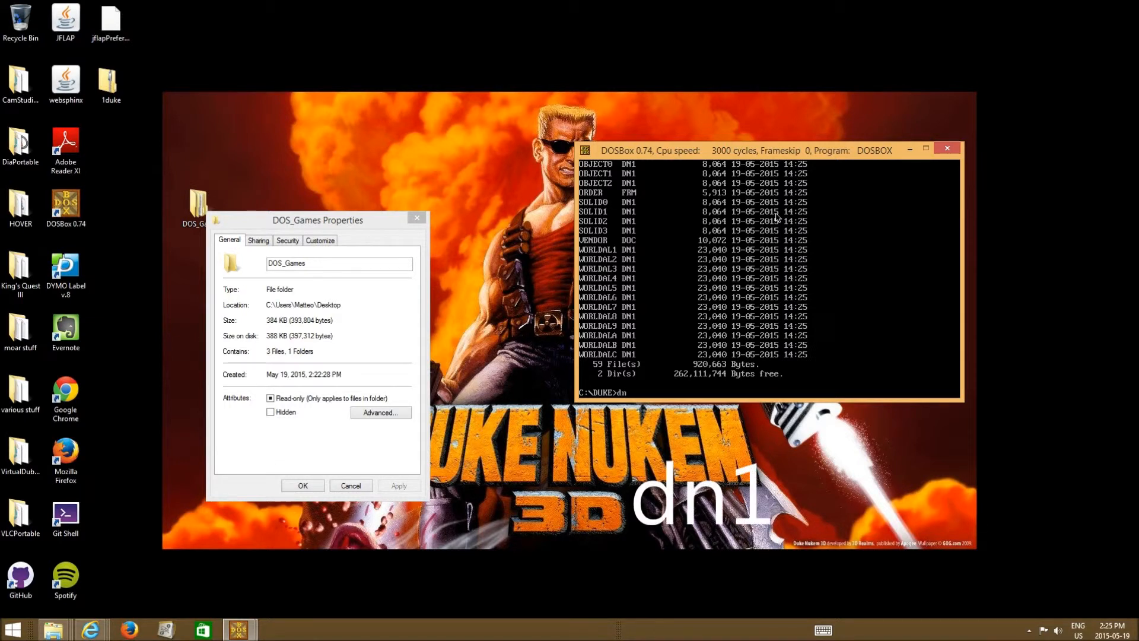
pyautogui.write('1')
pyautogui.press('Return')
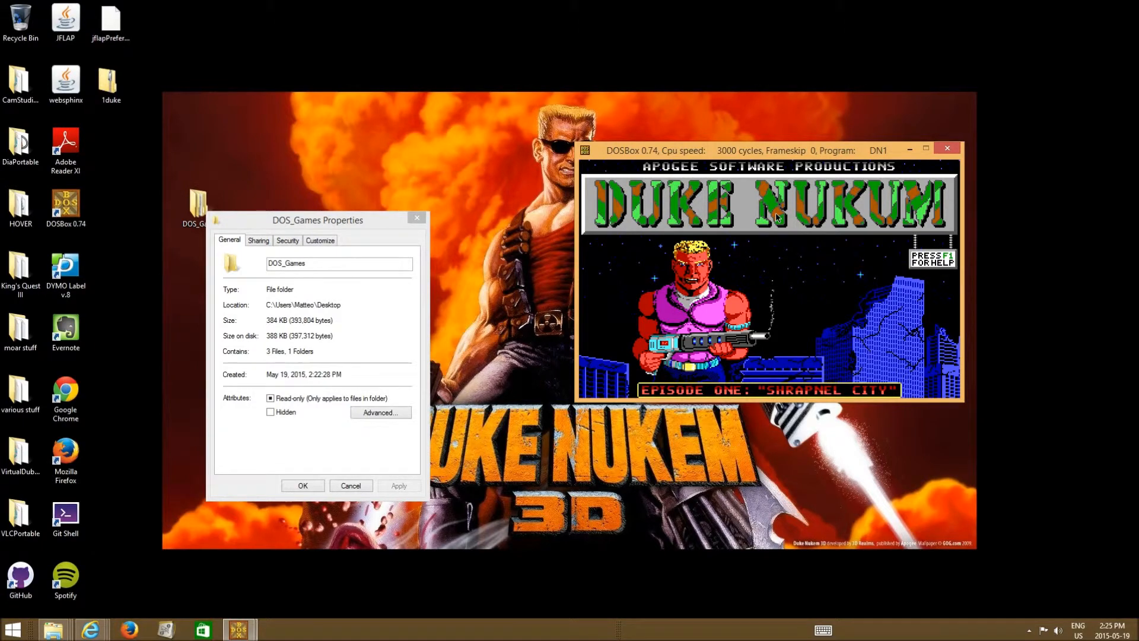
# Switch DOSBox to full screen and start a new game, skipping past the introductory dialogue
pyautogui.hotkey('alt', 'Return')
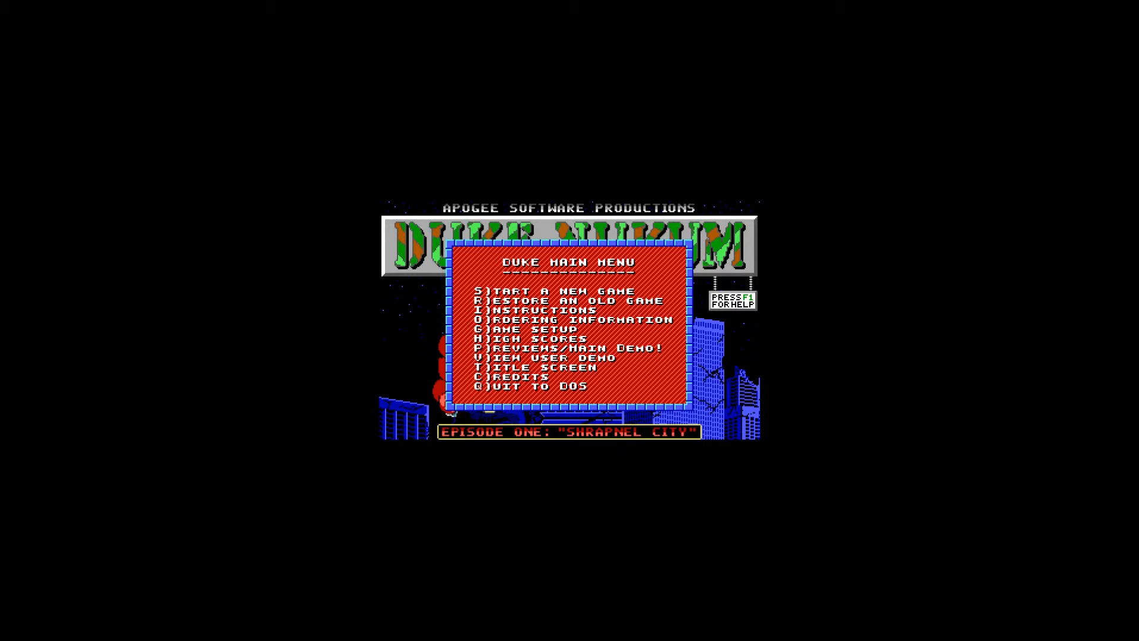
pyautogui.press('s')
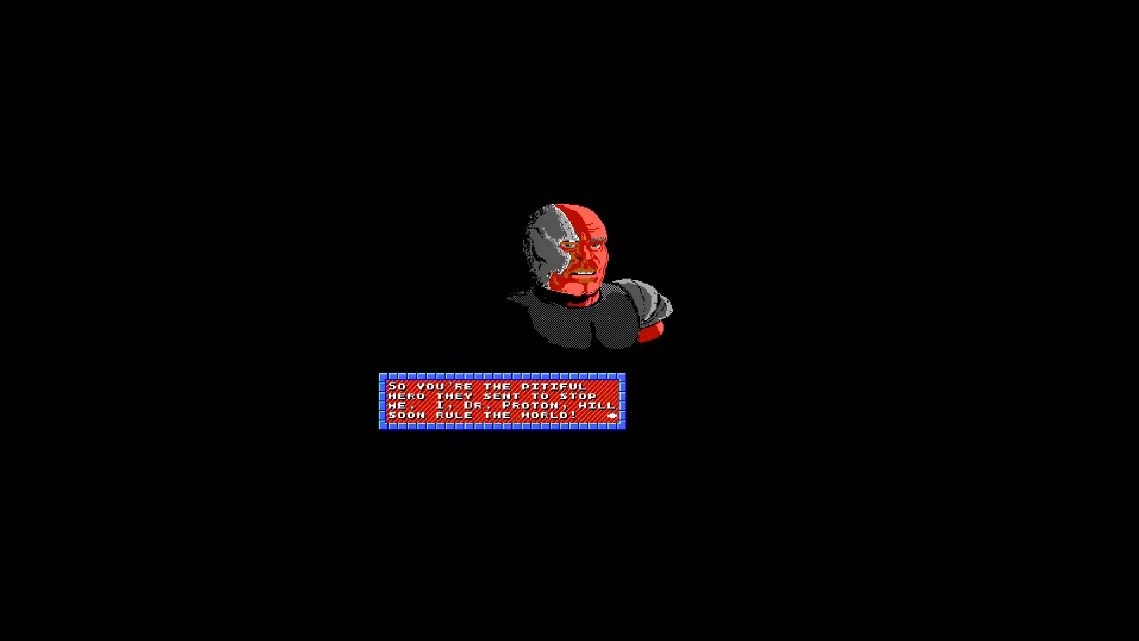
pyautogui.press('Return')
pyautogui.press('Return')
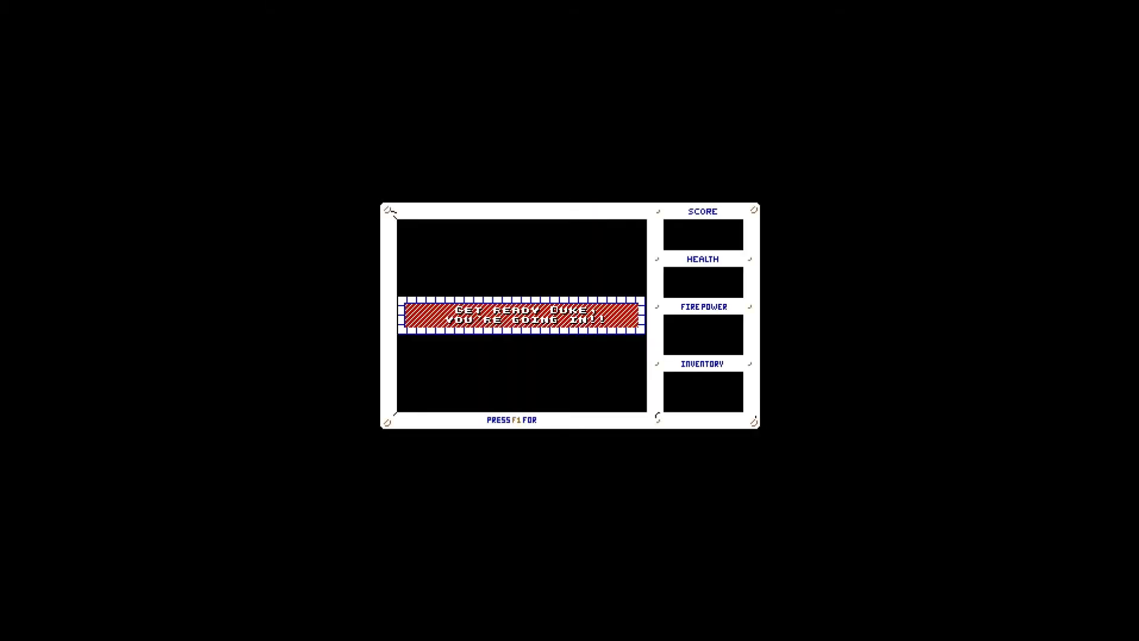
# Try out the controls in the first level by moving Duke back and forth and jumping
pyautogui.press('Left')
pyautogui.press('Right')
pyautogui.press('ctrl')
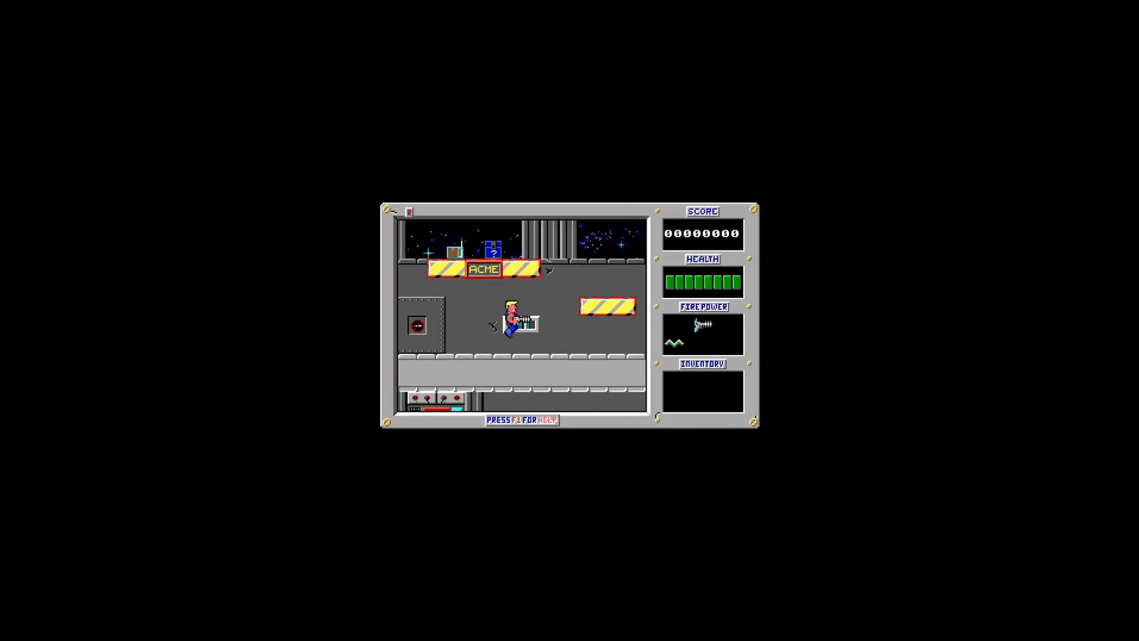
pyautogui.press('Right')
pyautogui.press('Left')
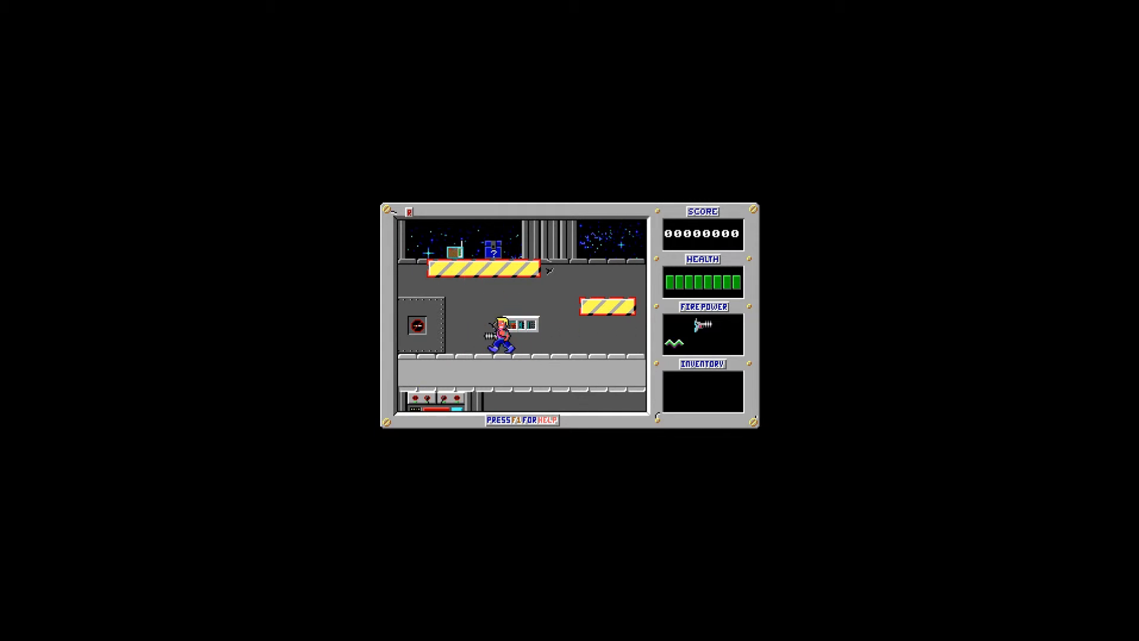
# Quit the running game to the main menu and quit to DOS, confirming both prompts
pyautogui.press('Escape')
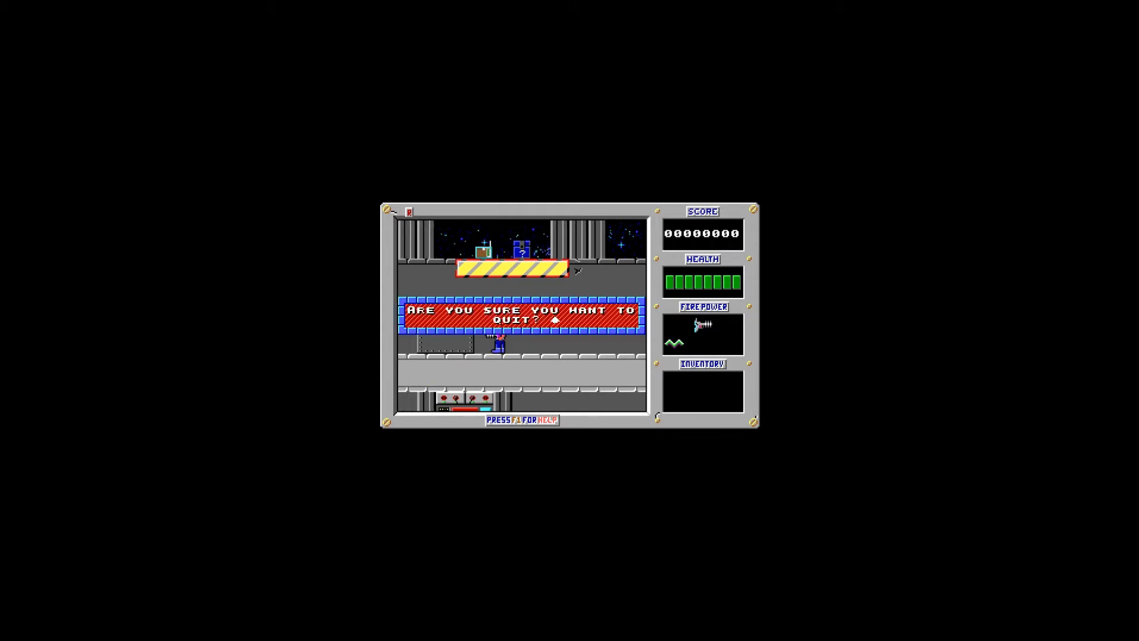
pyautogui.press('y')
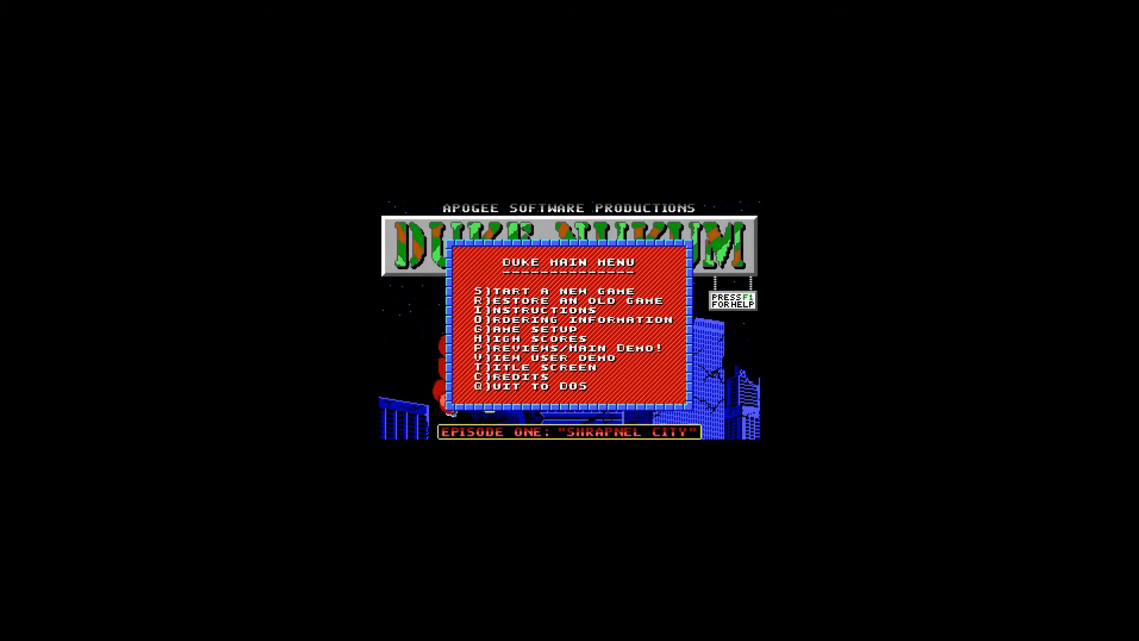
pyautogui.press('q')
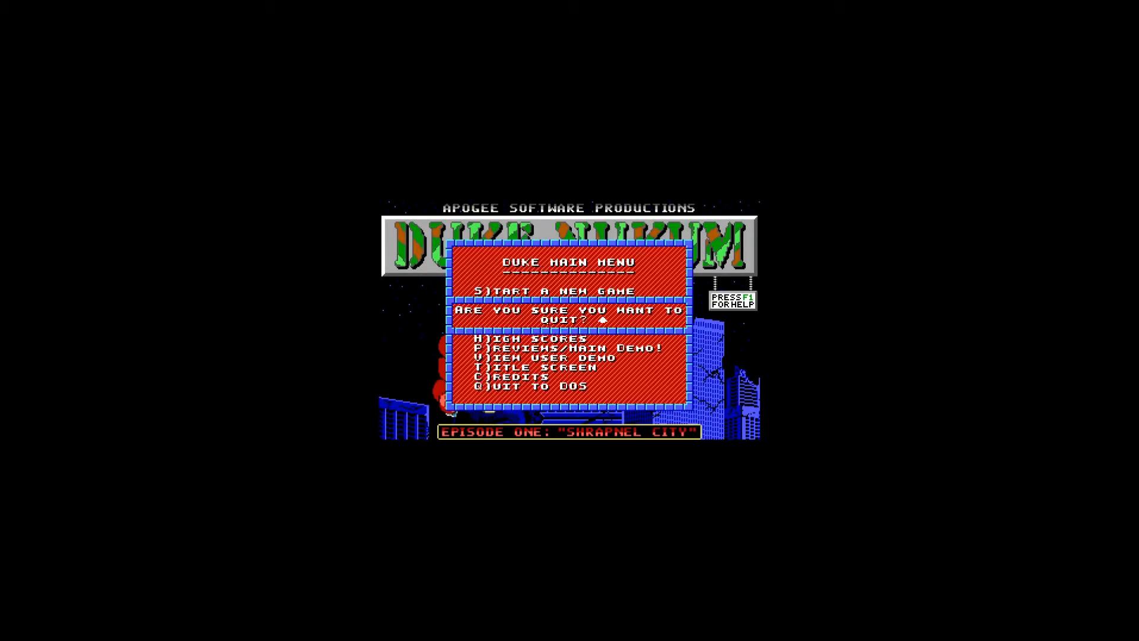
pyautogui.press('y')
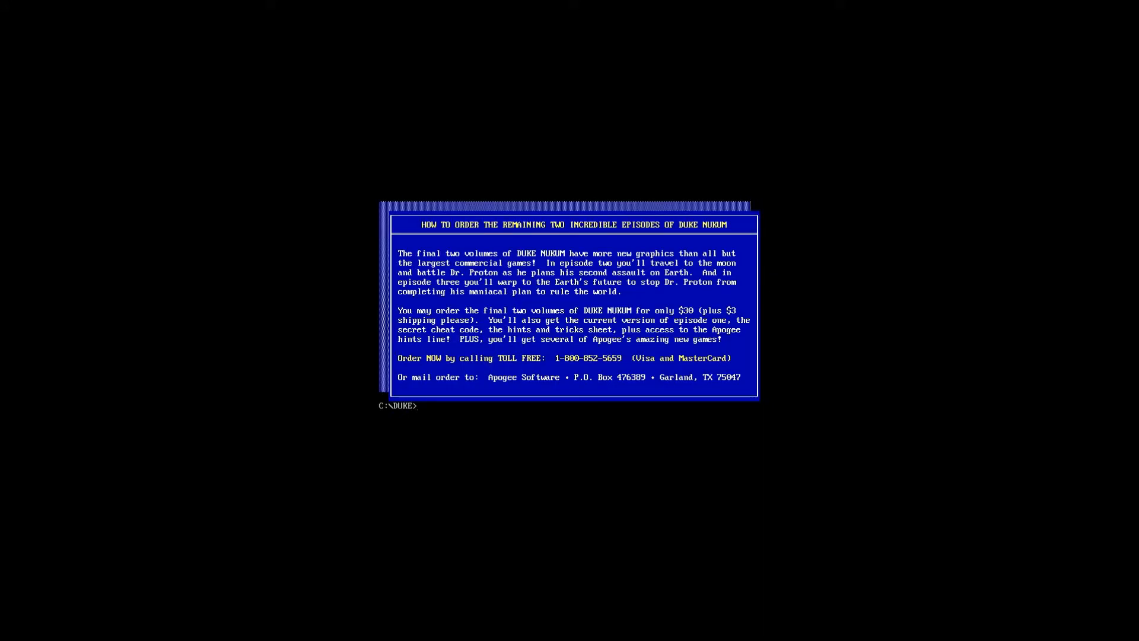
# Leave DOSBox with the exit command and close the DOS_Games properties
pyautogui.write('exit')
pyautogui.press('Return')
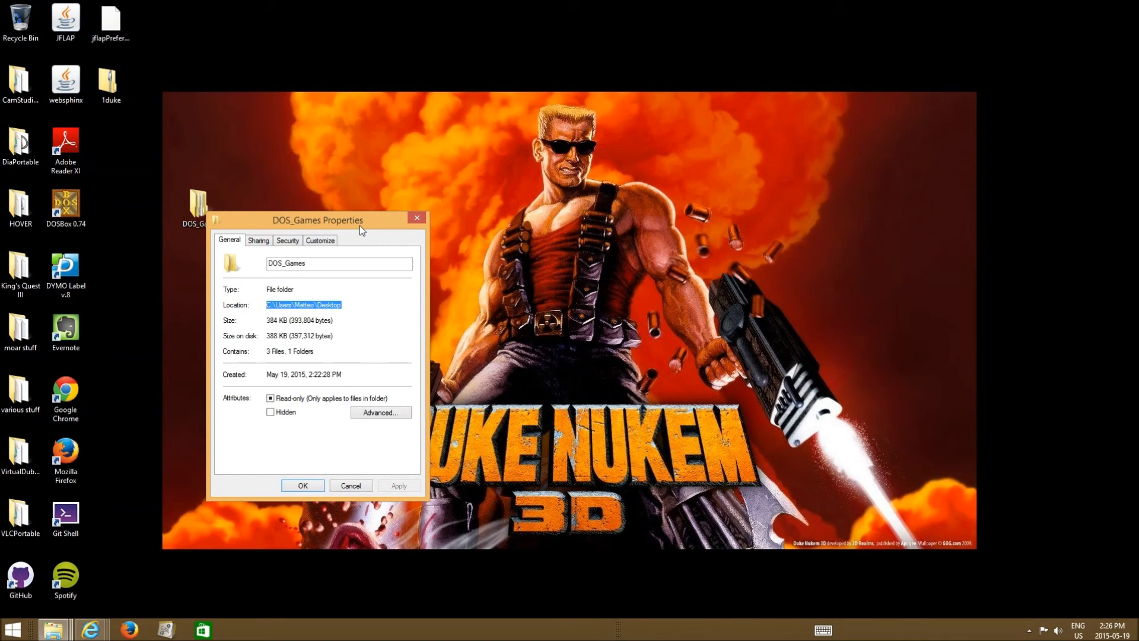
pyautogui.click(421, 217)
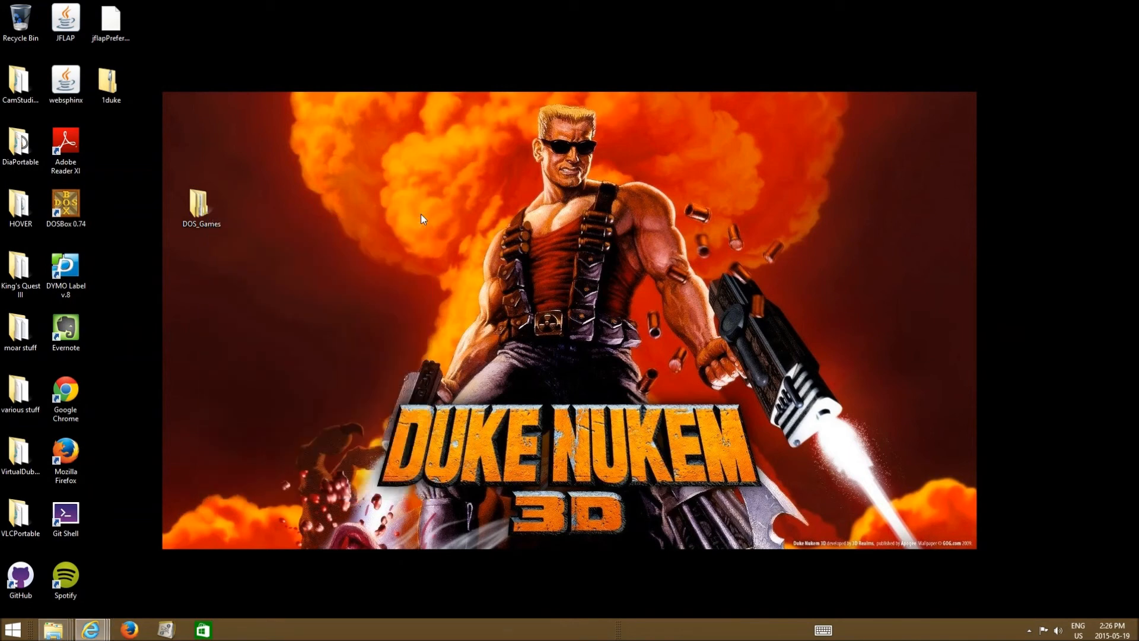